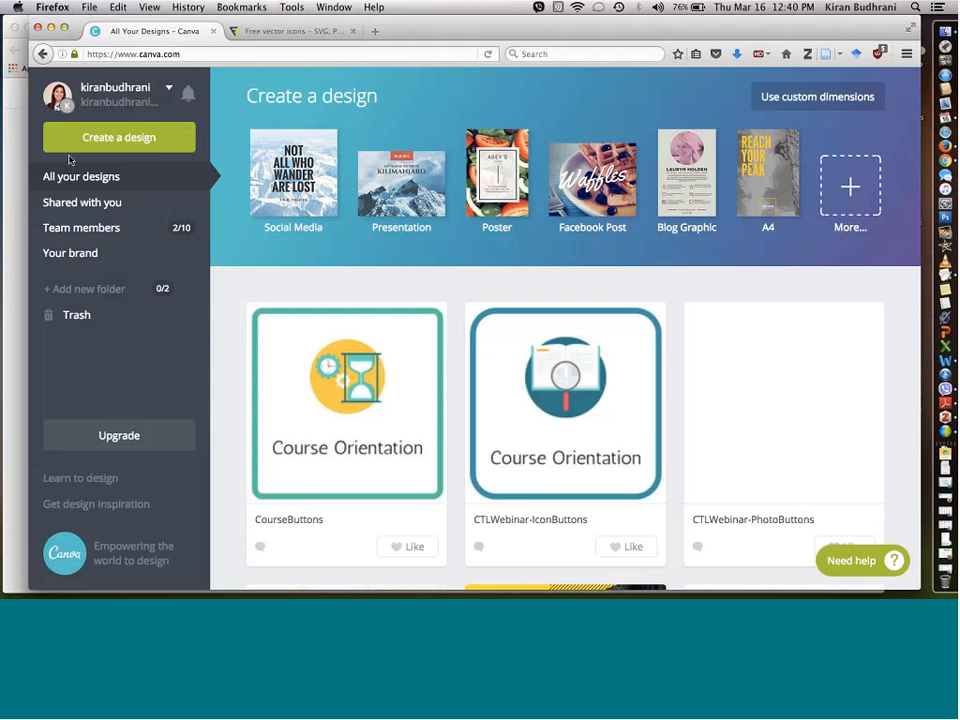
Create a new blank design with custom dimensions of 200 × 200 px.
{"action": "left_click", "coordinate": [152, 149]}
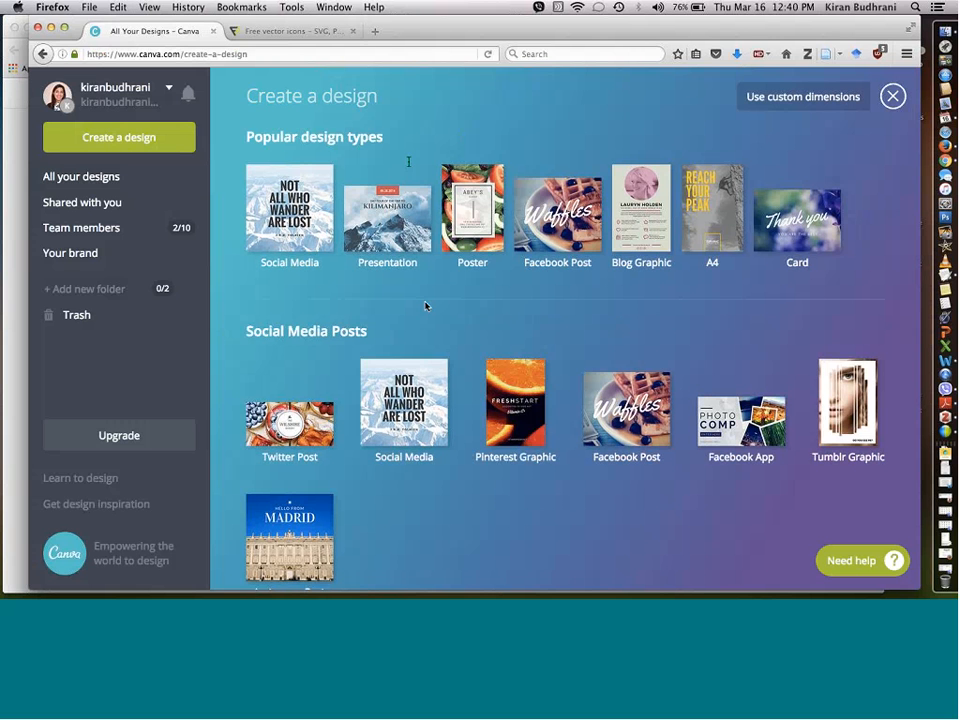
{"action": "left_click", "coordinate": [781, 112]}
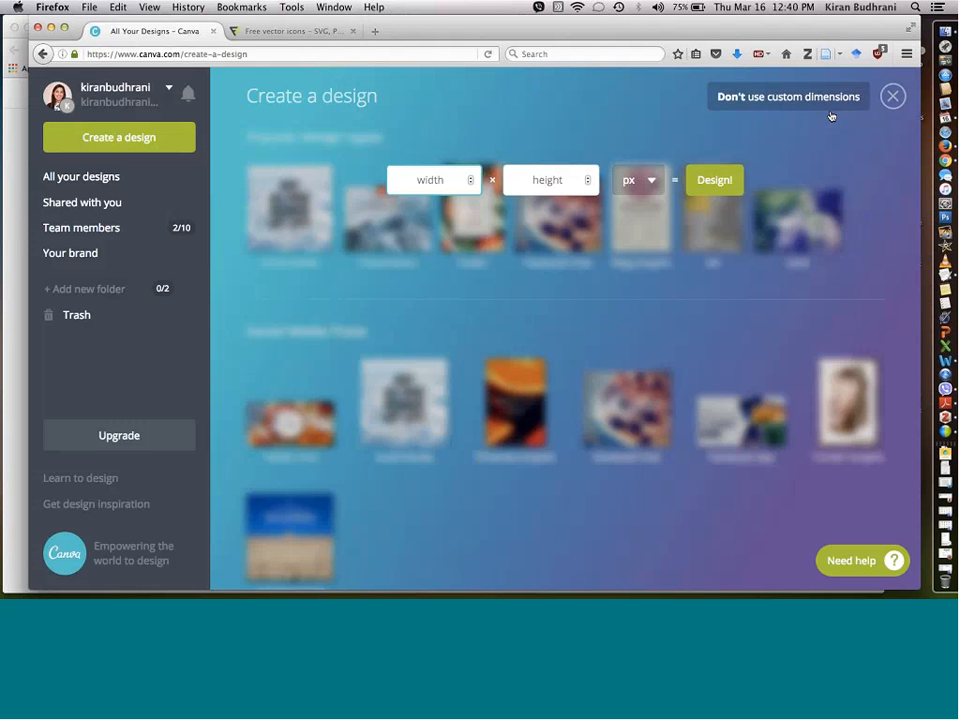
{"action": "type", "text": "200"}
{"action": "left_click", "coordinate": [556, 187]}
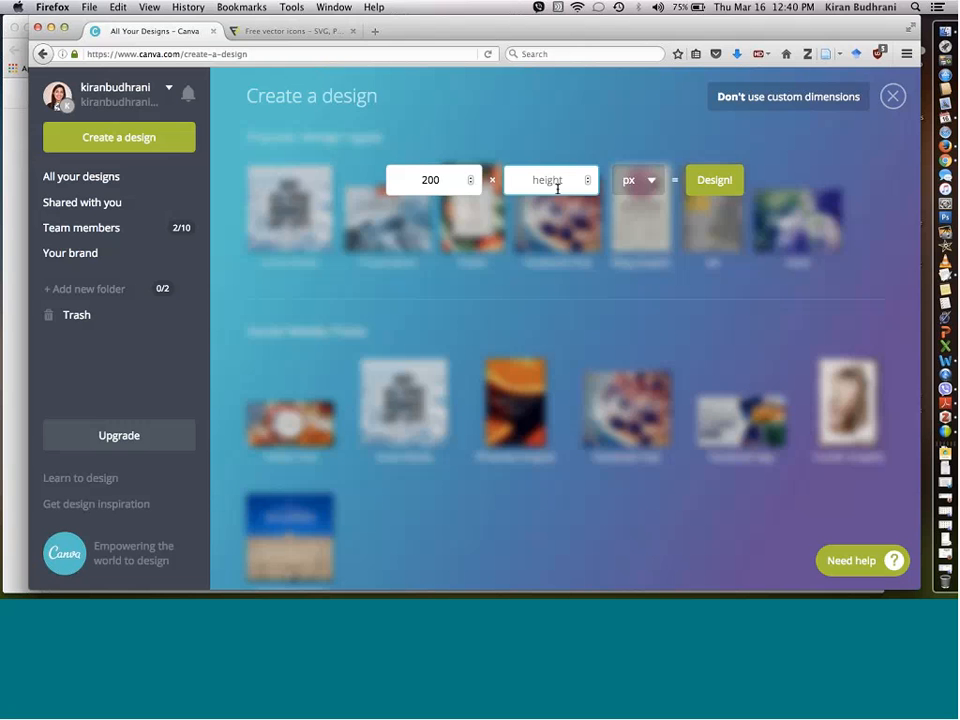
{"action": "type", "text": "200"}
{"action": "left_click", "coordinate": [711, 190]}
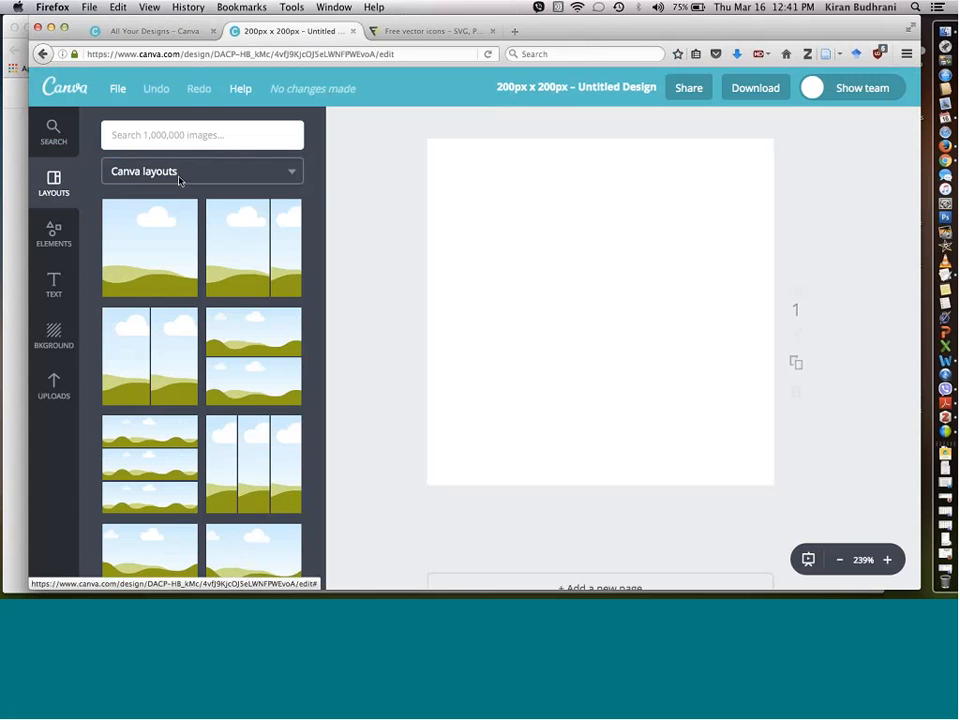
Add a square outline shape with slightly rounded corners from the Shapes collection to the blank page.
{"action": "left_click", "coordinate": [55, 235]}
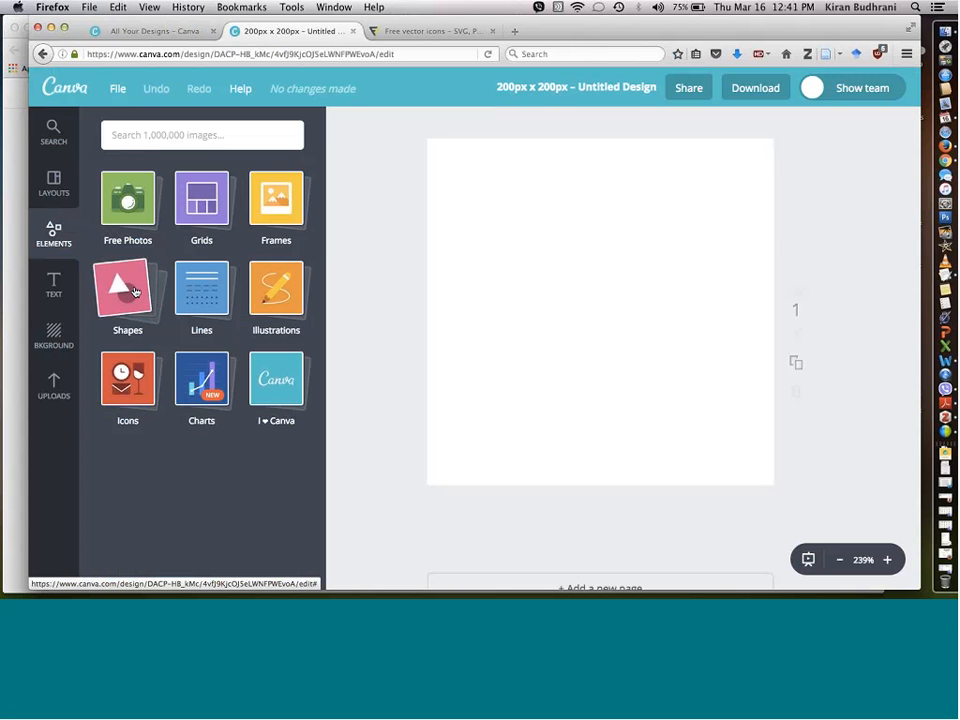
{"action": "left_click", "coordinate": [134, 291]}
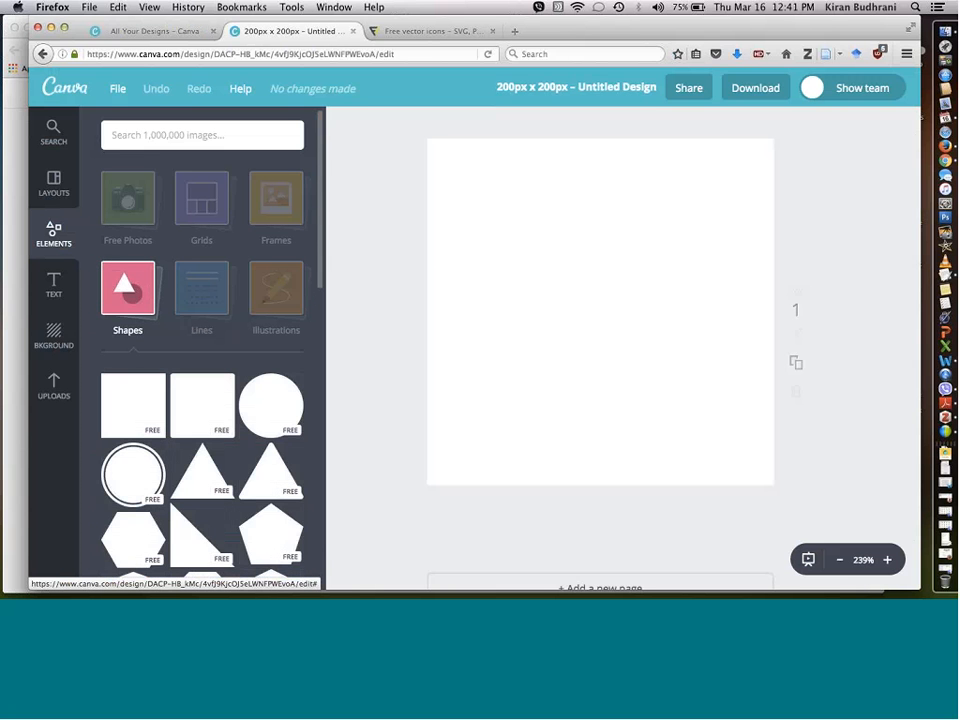
{"action": "scroll", "coordinate": [149, 333], "scroll_direction": "down", "scroll_amount": 10}
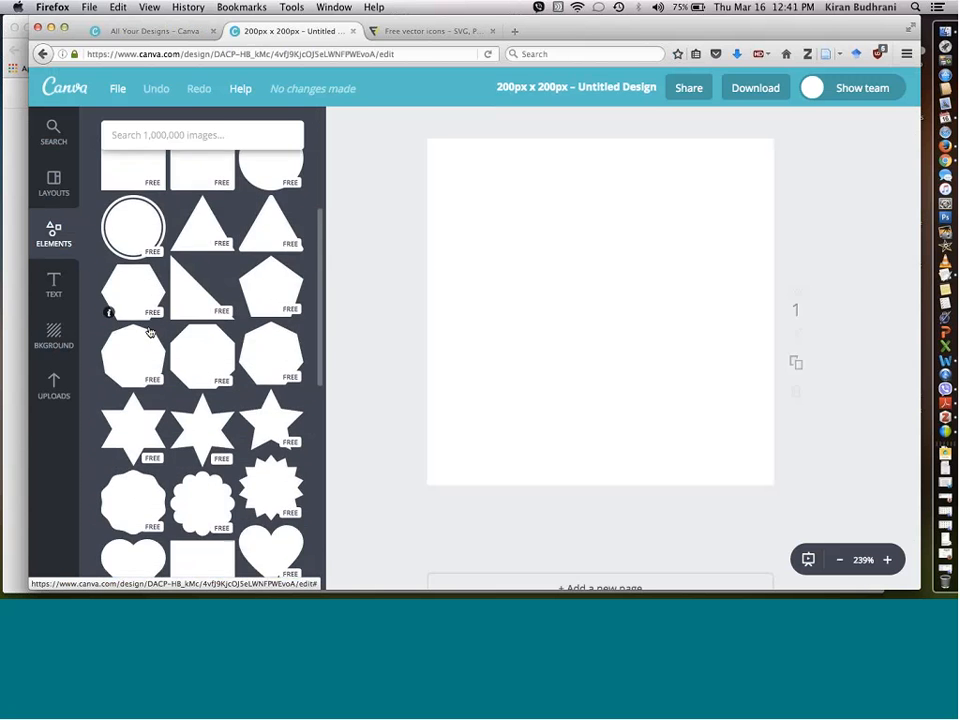
{"action": "scroll", "coordinate": [149, 333], "scroll_direction": "down", "scroll_amount": 5}
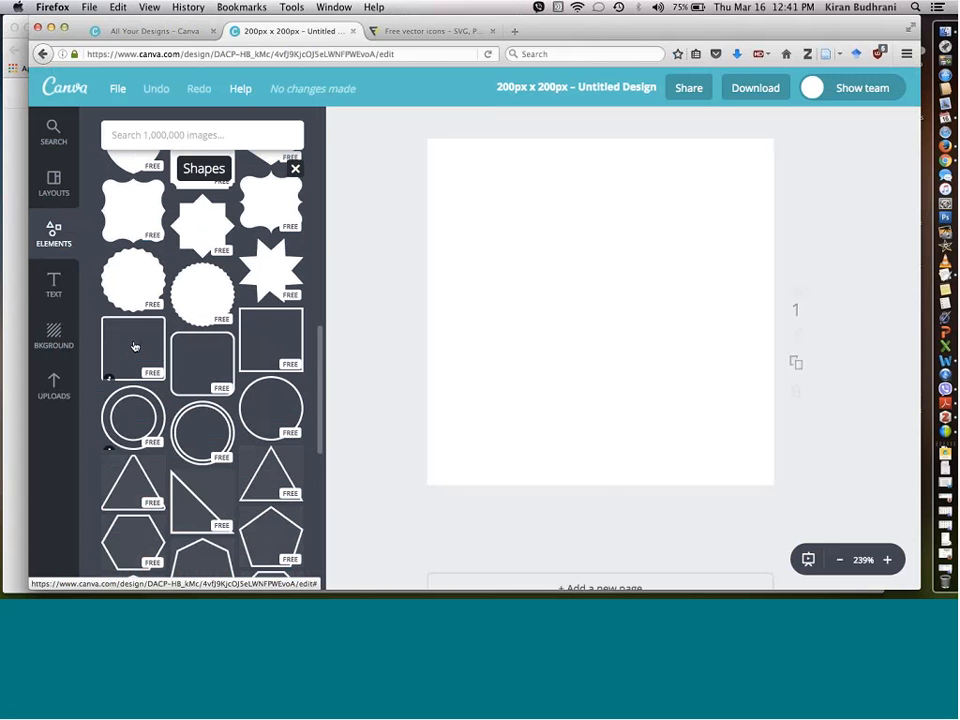
{"action": "left_click", "coordinate": [134, 346]}
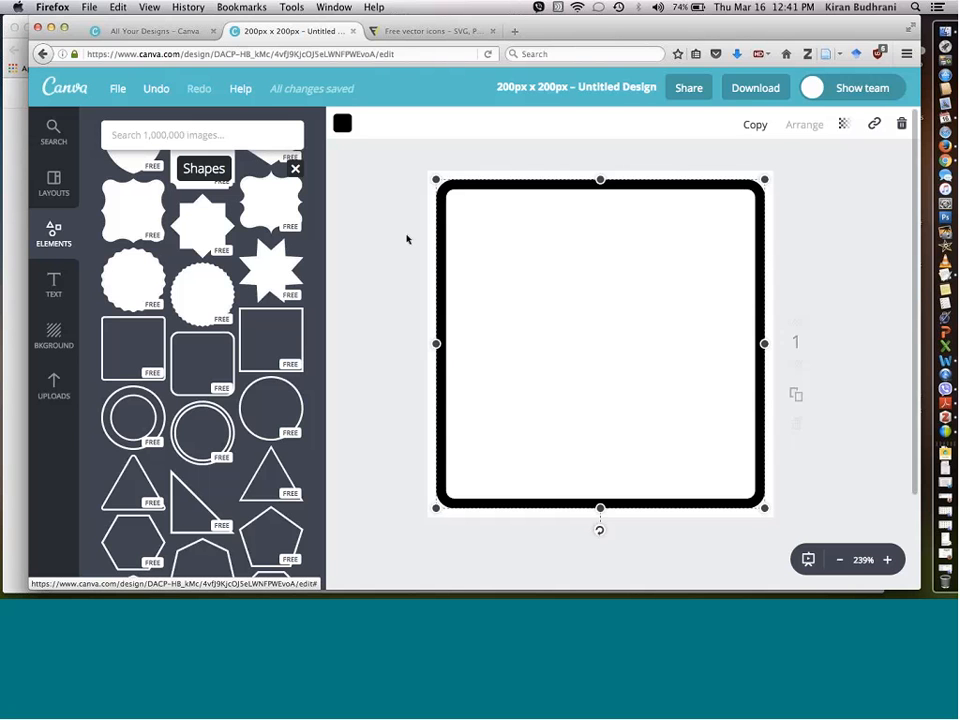
{"action": "left_click", "coordinate": [400, 238]}
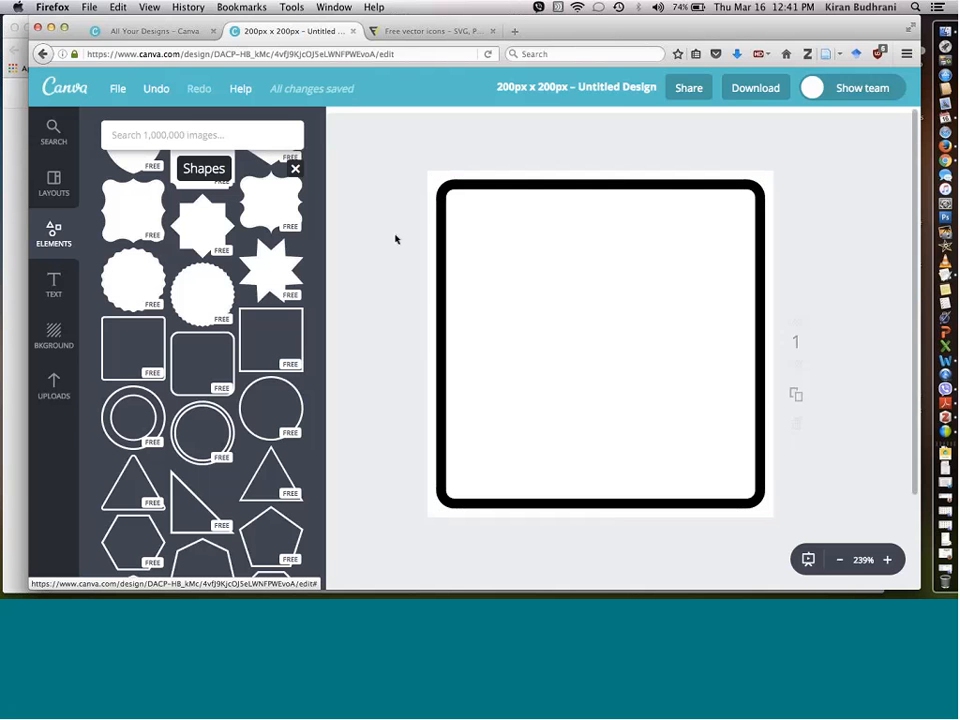
Recolor the square outline on the page to light green from the default palette.
{"action": "left_click", "coordinate": [465, 192]}
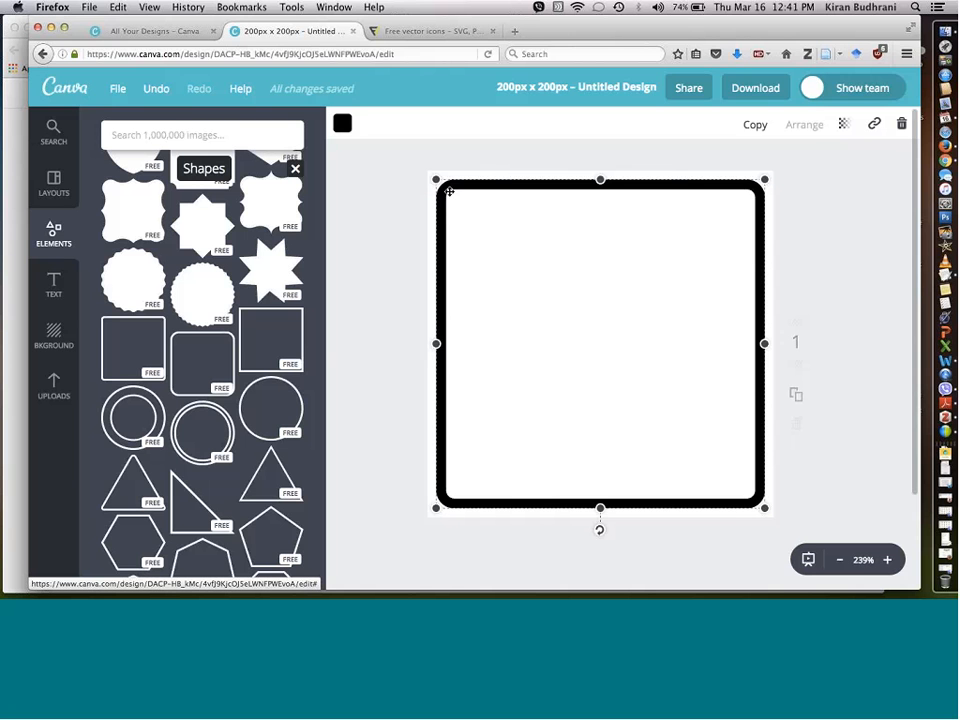
{"action": "left_click", "coordinate": [343, 125]}
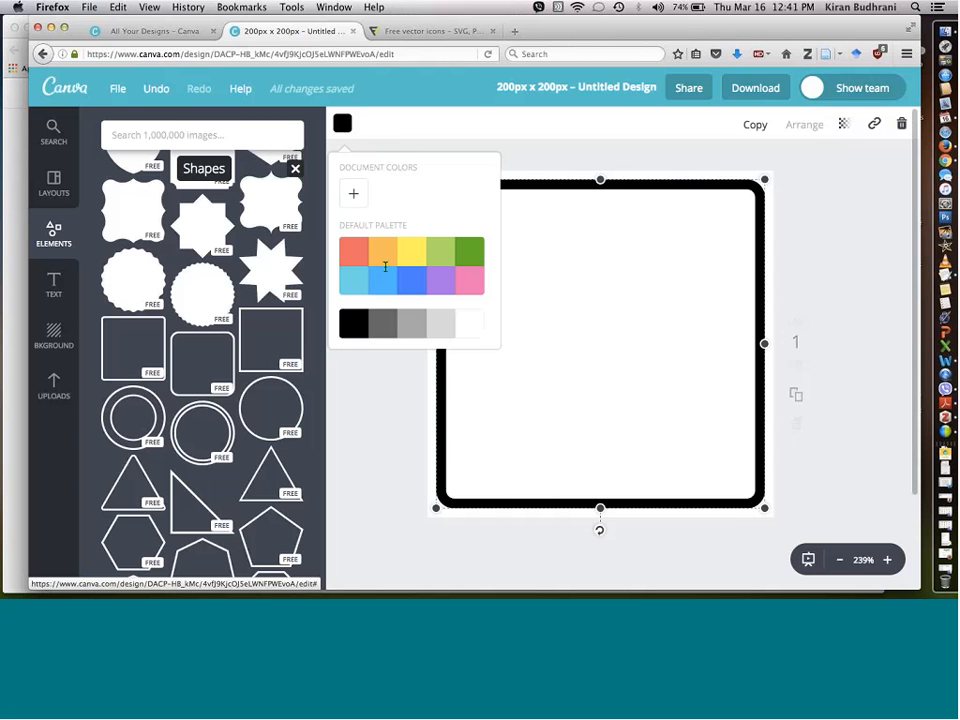
{"action": "left_click", "coordinate": [447, 249]}
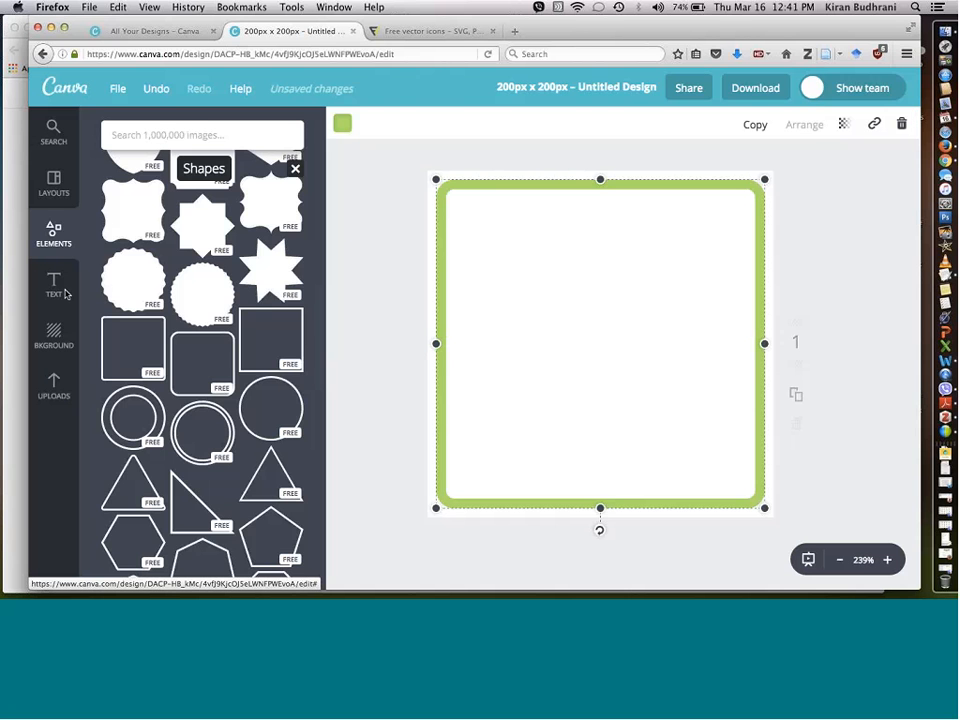
Look through the uploaded images for the round education icons and shift the browser window slightly down.
{"action": "left_click", "coordinate": [54, 385]}
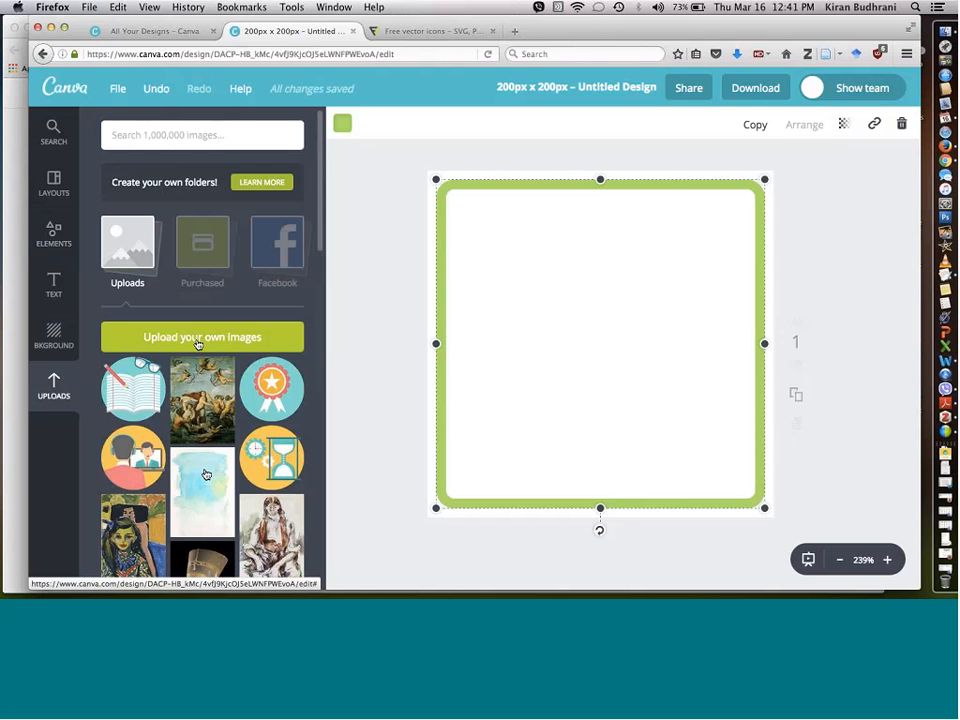
{"action": "scroll", "coordinate": [210, 472], "scroll_direction": "down", "scroll_amount": 5}
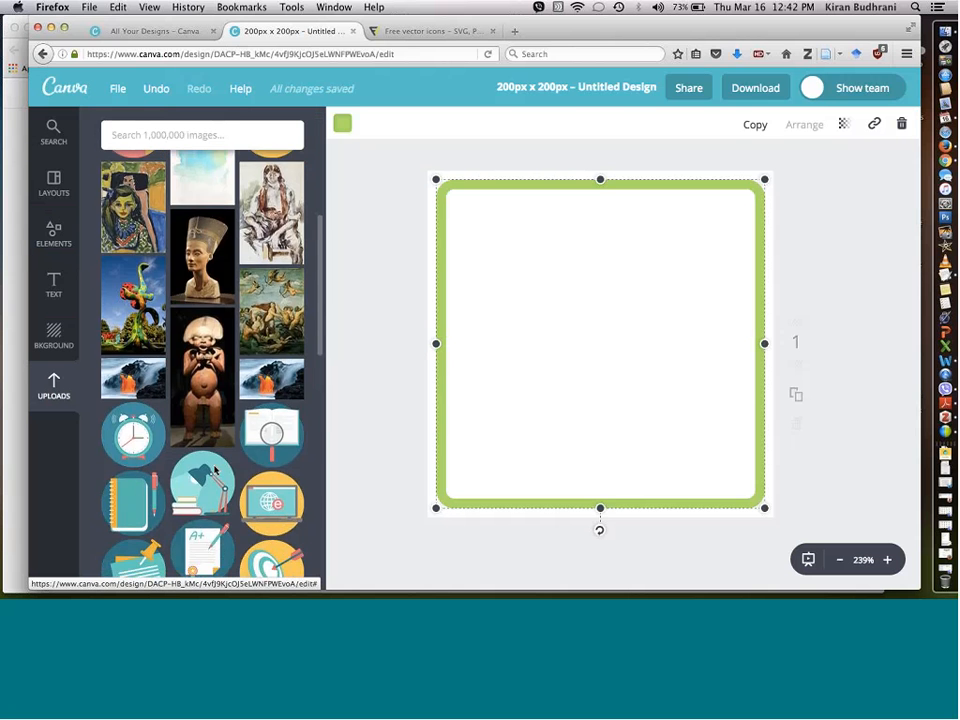
{"action": "scroll", "coordinate": [215, 470], "scroll_direction": "down", "scroll_amount": 4}
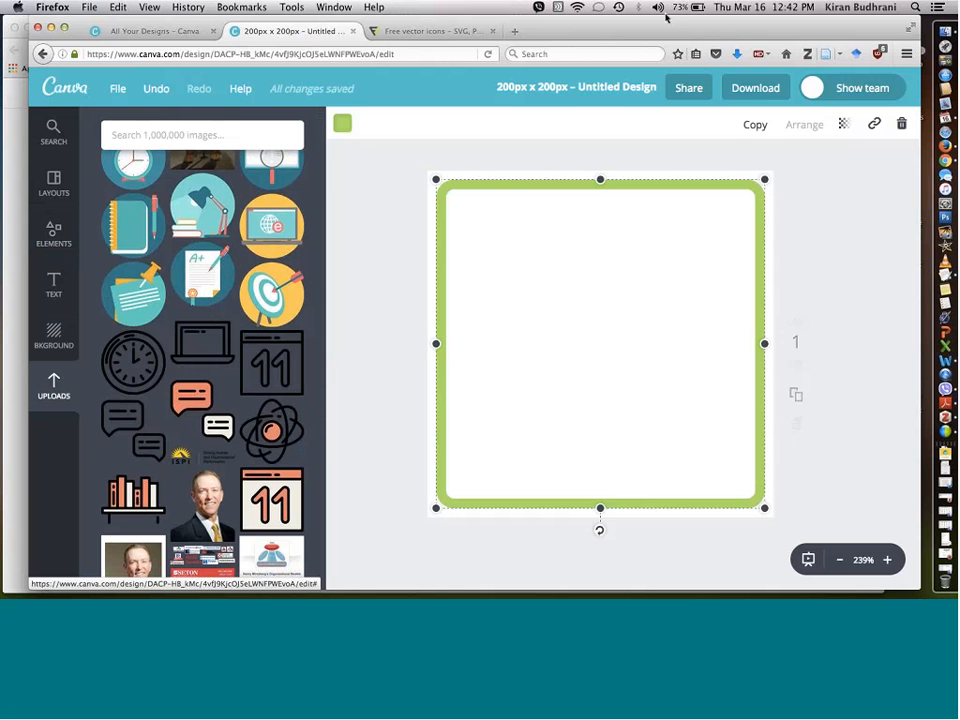
{"action": "left_click_drag", "start_coordinate": [665, 17], "coordinate": [675, 52]}
{"action": "left_click_drag", "start_coordinate": [657, 66], "coordinate": [652, 54]}
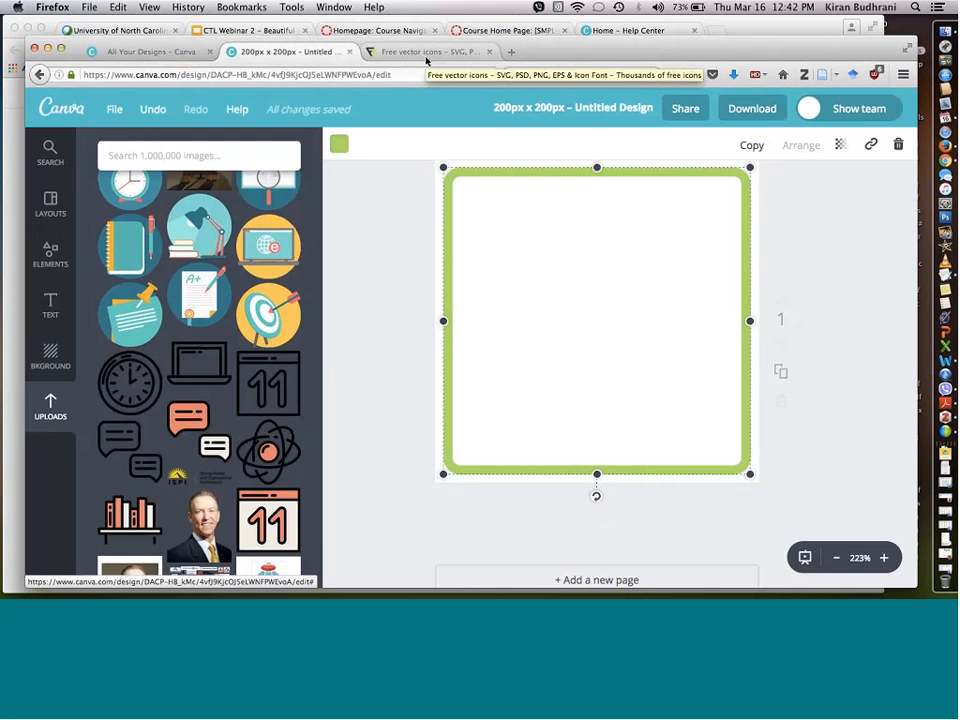
Switch to the Flaticon site, search for "university" icons and look over the results.
{"action": "left_click", "coordinate": [426, 54]}
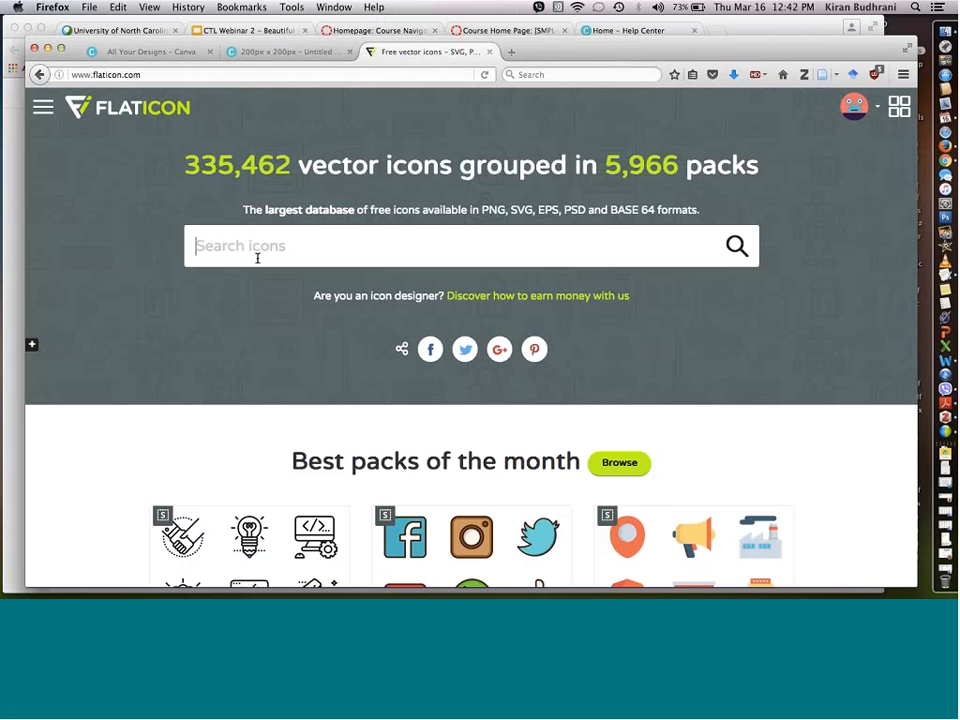
{"action": "type", "text": "uni"}
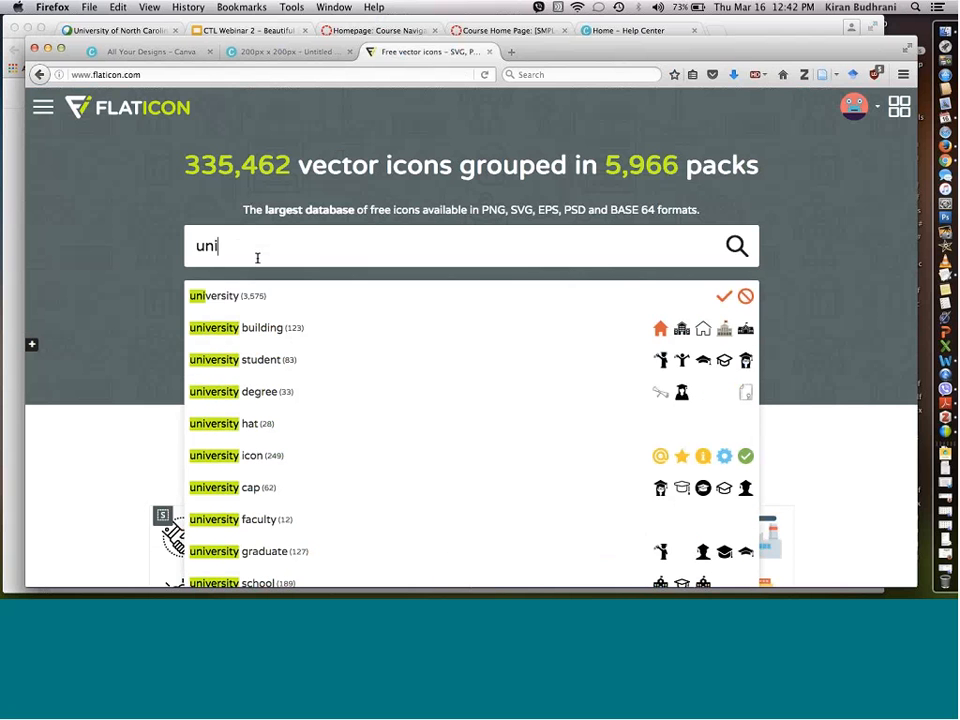
{"action": "left_click", "coordinate": [257, 296]}
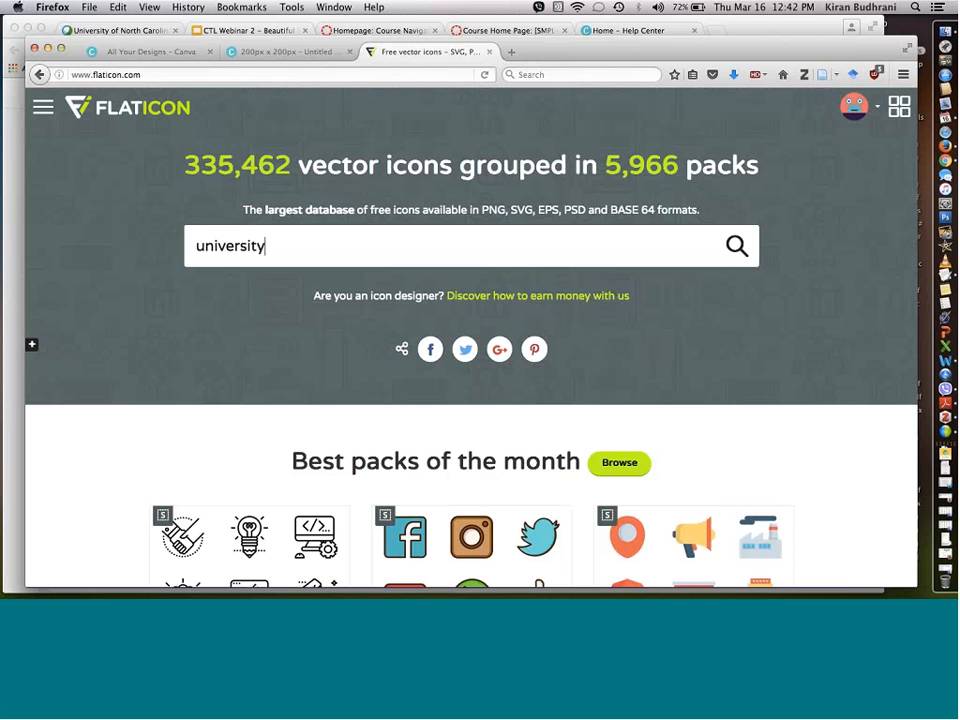
{"action": "key", "text": "Return"}
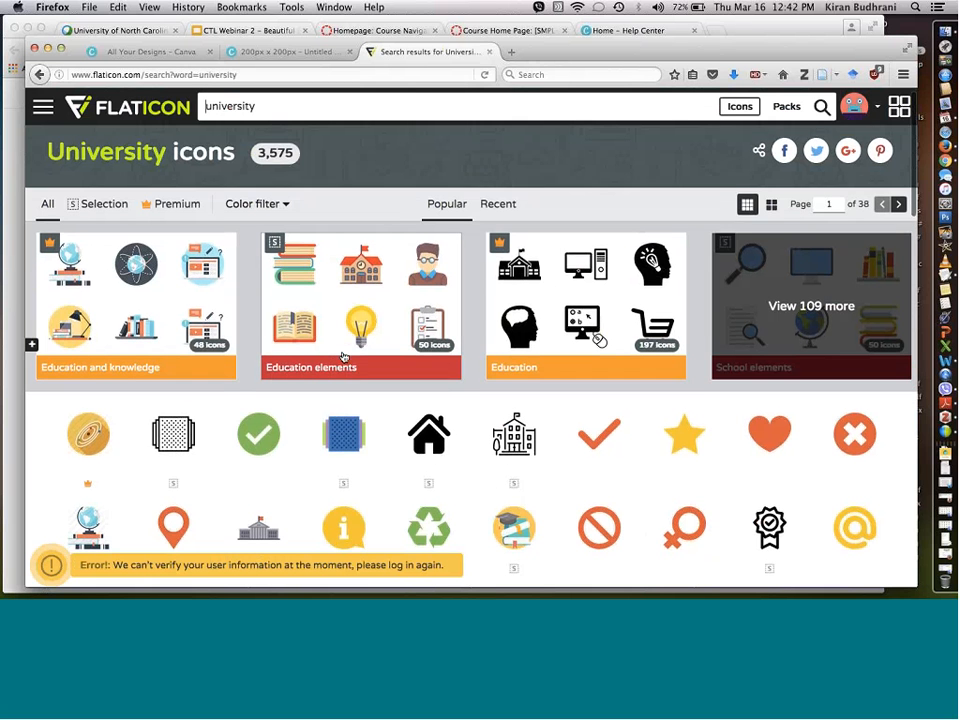
{"action": "scroll", "coordinate": [344, 357], "scroll_direction": "down", "scroll_amount": 1}
{"action": "scroll", "coordinate": [344, 357], "scroll_direction": "down", "scroll_amount": 2}
{"action": "scroll", "coordinate": [344, 357], "scroll_direction": "up", "scroll_amount": 3}
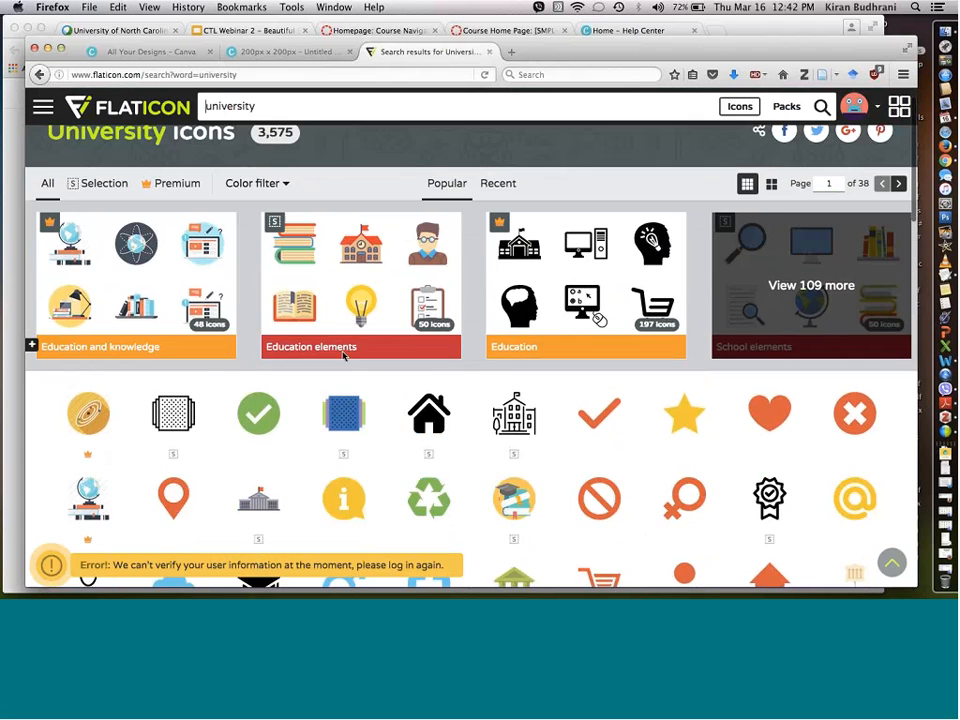
{"action": "scroll", "coordinate": [344, 357], "scroll_direction": "up", "scroll_amount": 1}
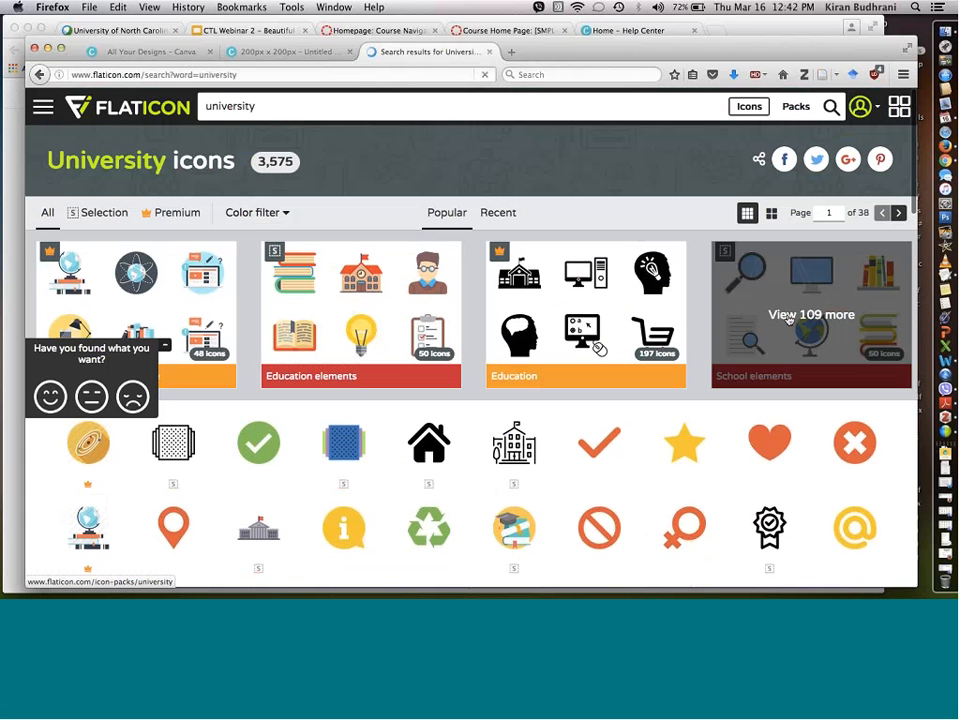
View all university icon packs and open the yellow-labelled Education pack of 35 round icons.
{"action": "left_click", "coordinate": [786, 316]}
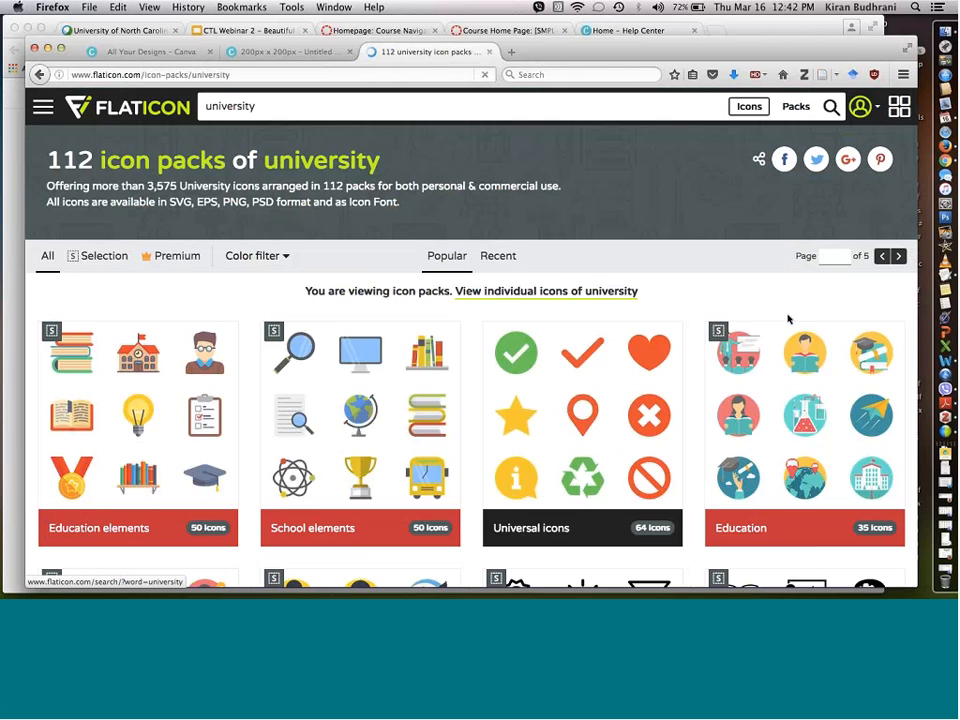
{"action": "scroll", "coordinate": [540, 343], "scroll_direction": "down", "scroll_amount": 5}
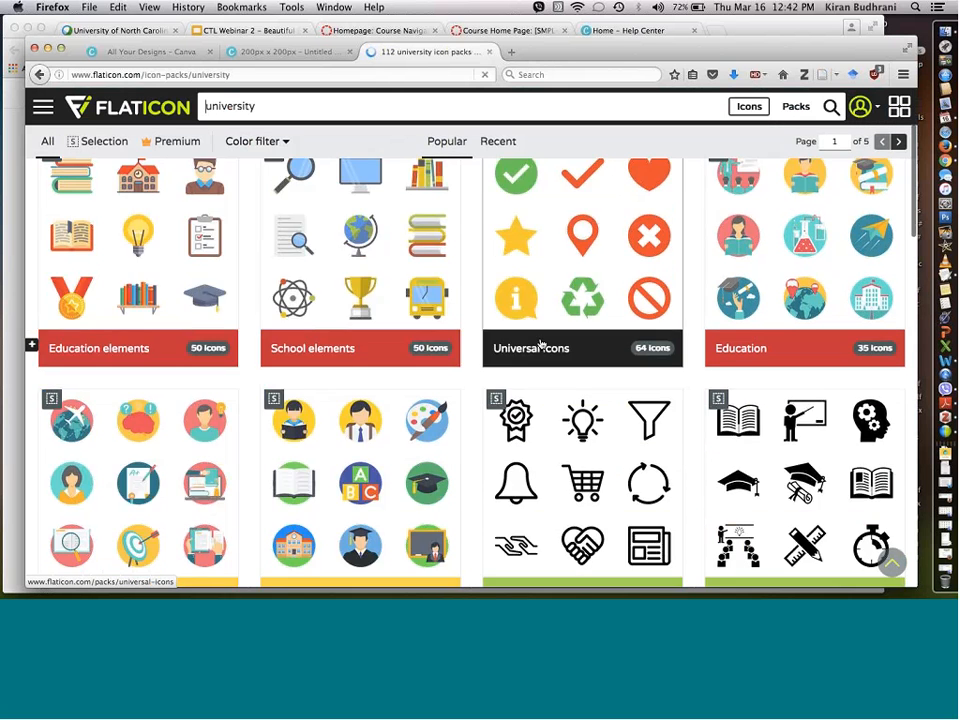
{"action": "scroll", "coordinate": [540, 343], "scroll_direction": "down", "scroll_amount": 2}
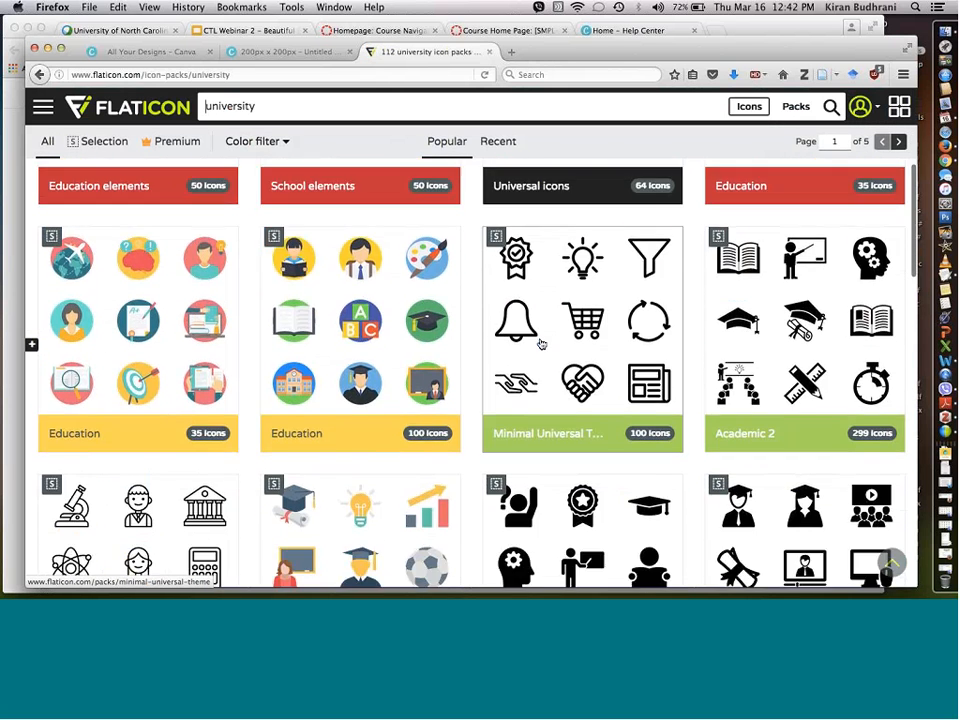
{"action": "left_click", "coordinate": [117, 300]}
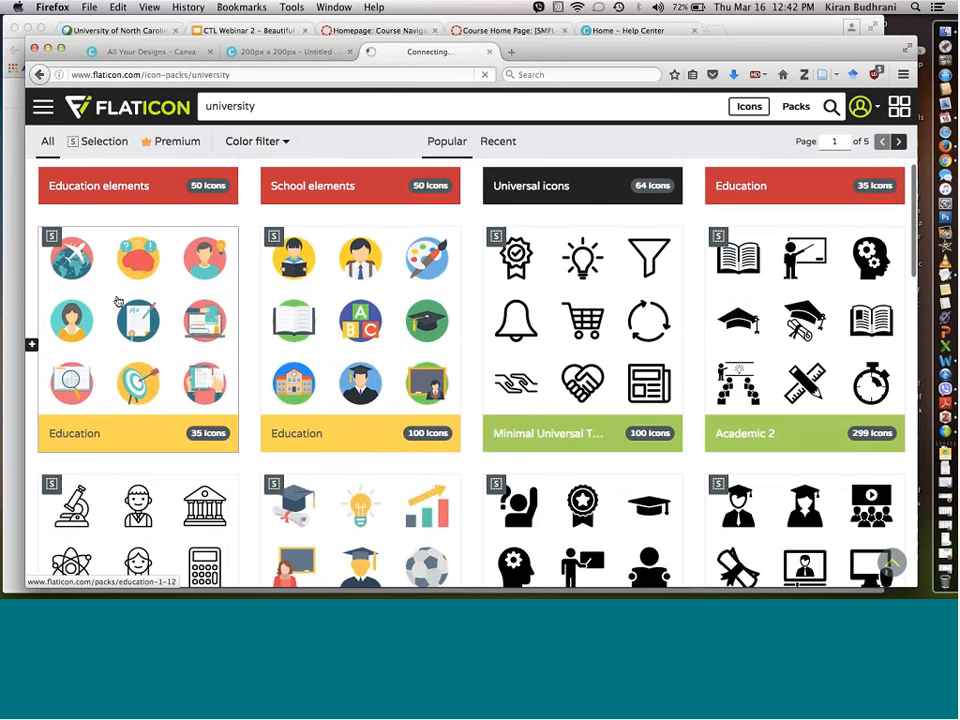
Look over the Education pack's icons and license details and try to download the pack.
{"action": "scroll", "coordinate": [437, 293], "scroll_direction": "down", "scroll_amount": 2}
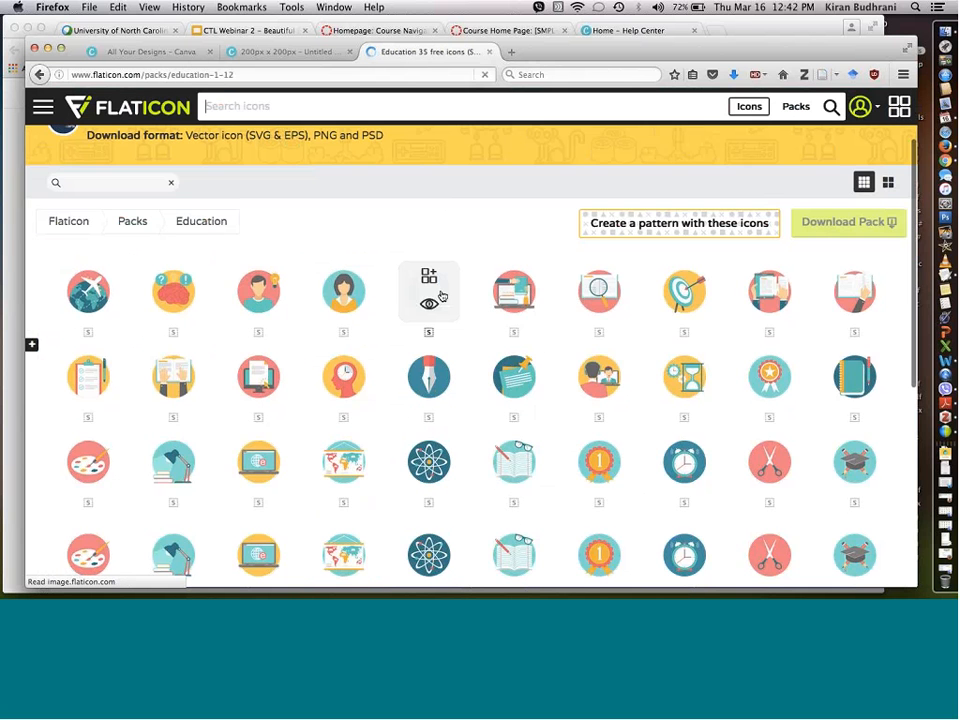
{"action": "scroll", "coordinate": [441, 296], "scroll_direction": "up", "scroll_amount": 2}
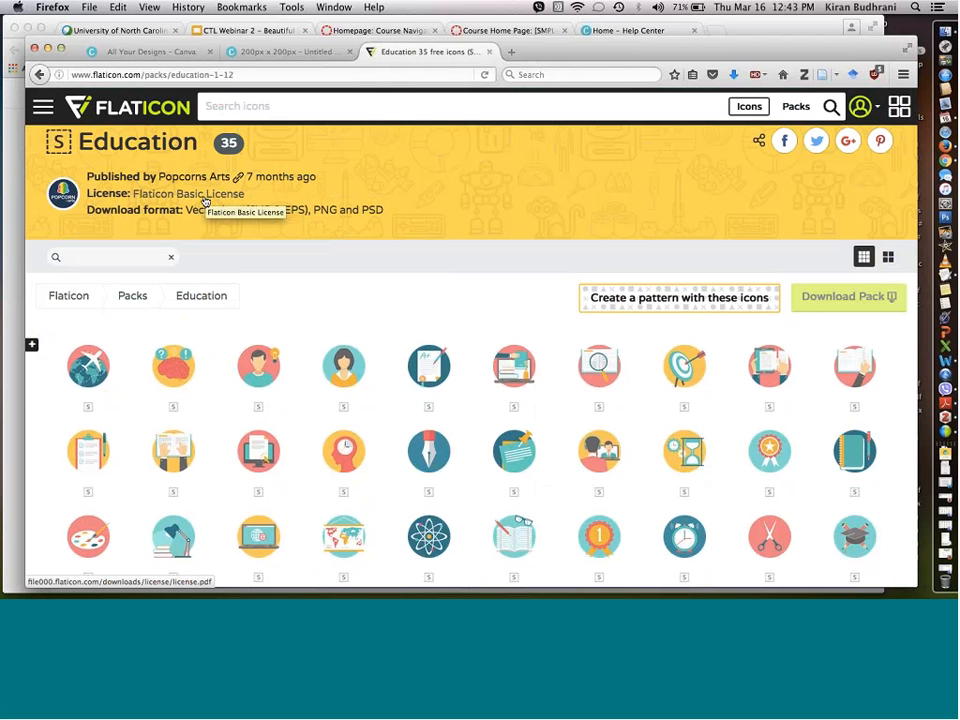
{"action": "left_click", "coordinate": [821, 300]}
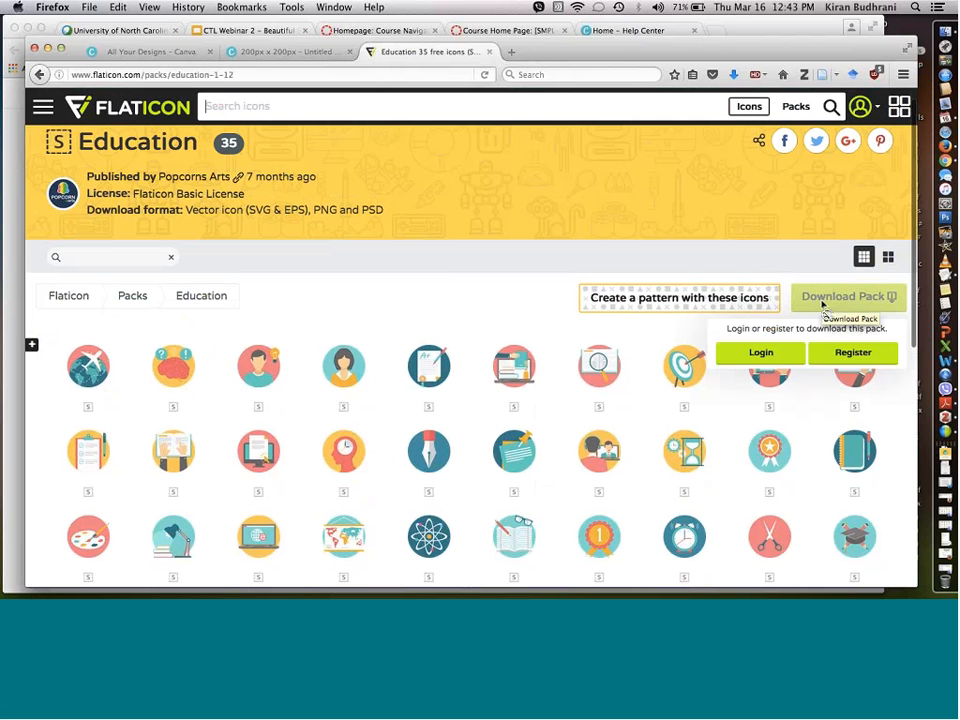
{"action": "scroll", "coordinate": [822, 306], "scroll_direction": "down", "scroll_amount": 2}
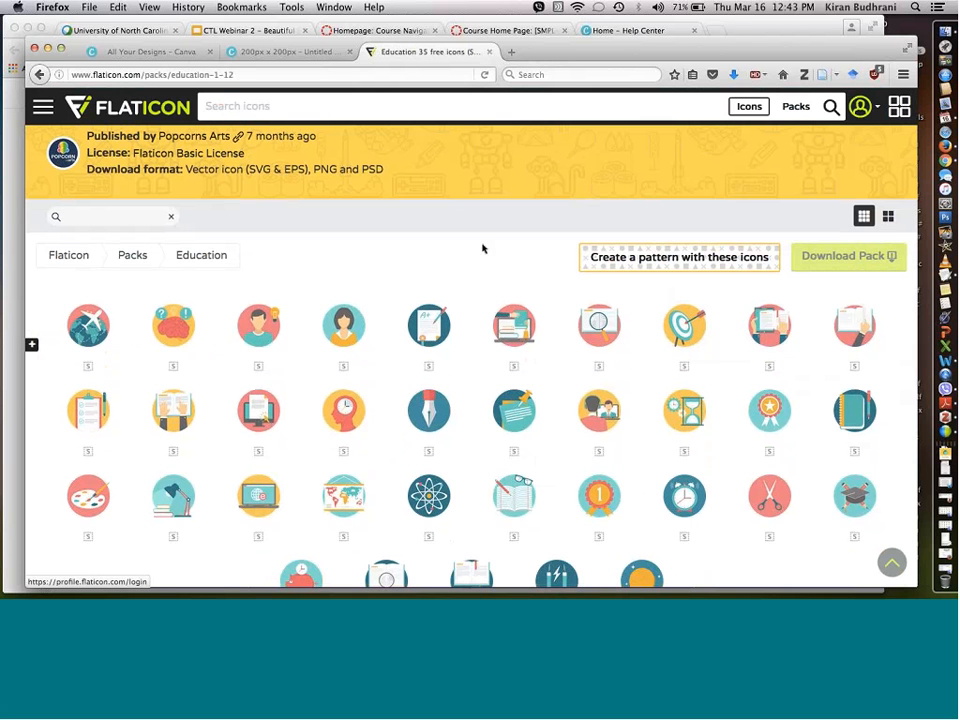
{"action": "scroll", "coordinate": [424, 113], "scroll_direction": "down", "scroll_amount": 1}
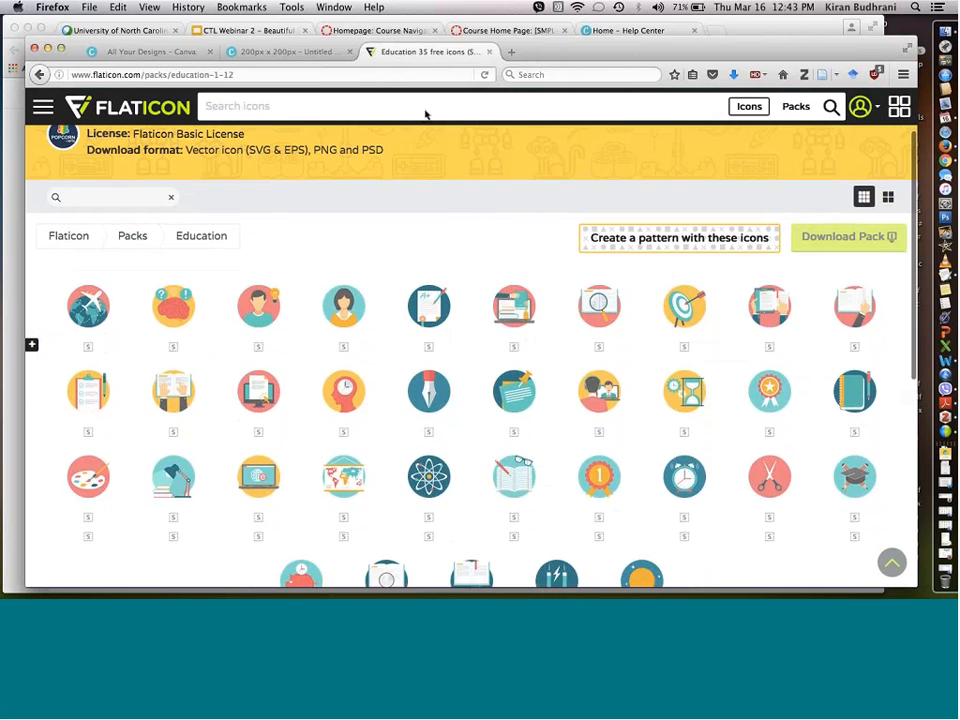
Switch back to the 200px x 200px Canva design and add the uploaded yellow hourglass-and-gears icon to the framed button.
{"action": "left_click", "coordinate": [298, 52]}
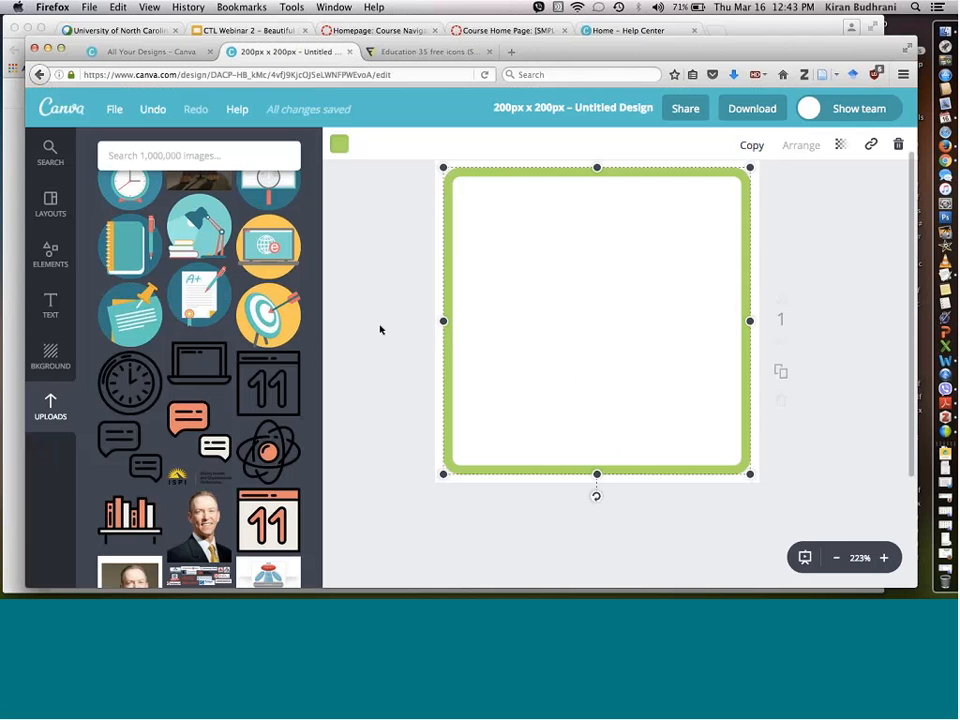
{"action": "scroll", "coordinate": [380, 330], "scroll_direction": "up", "scroll_amount": 1}
{"action": "scroll", "coordinate": [299, 291], "scroll_direction": "up", "scroll_amount": 3}
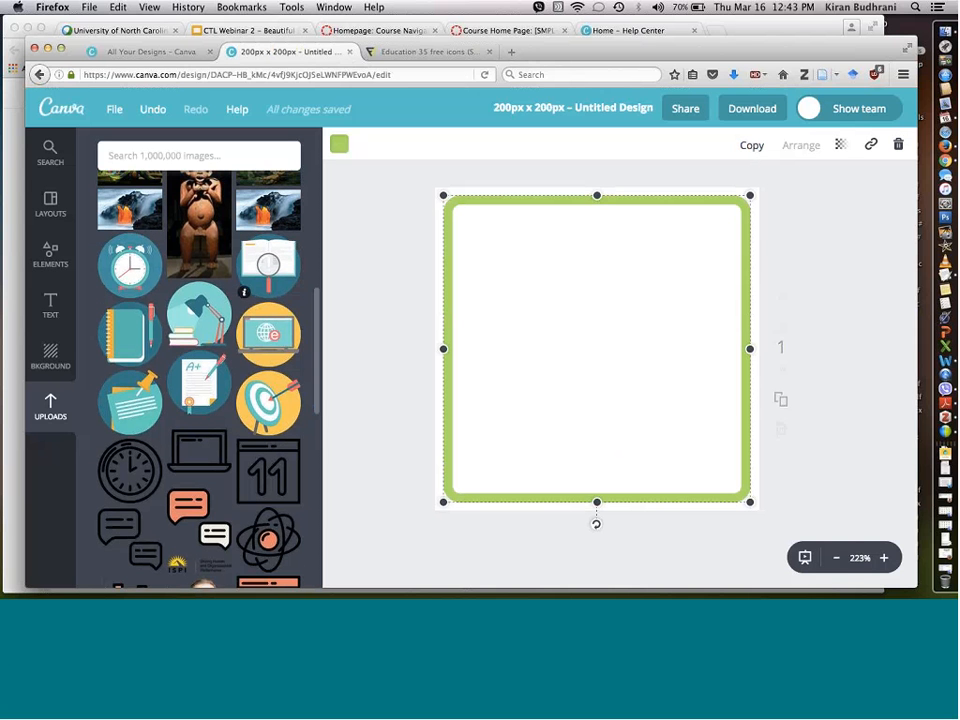
{"action": "scroll", "coordinate": [215, 392], "scroll_direction": "down", "scroll_amount": 5}
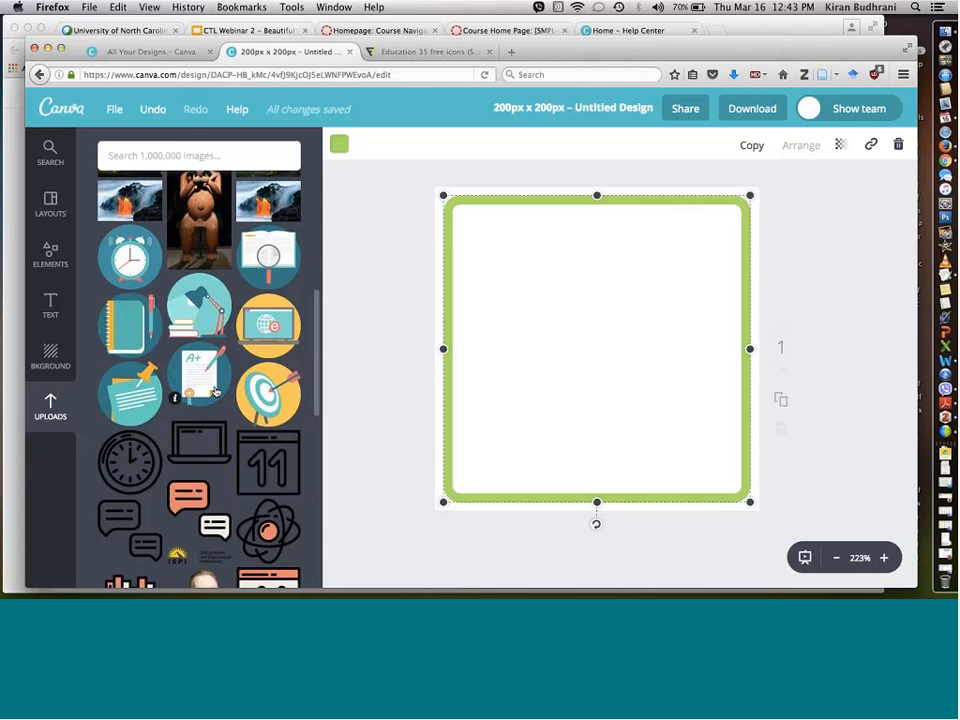
{"action": "scroll", "coordinate": [215, 392], "scroll_direction": "down", "scroll_amount": 5}
{"action": "scroll", "coordinate": [215, 392], "scroll_direction": "up", "scroll_amount": 15}
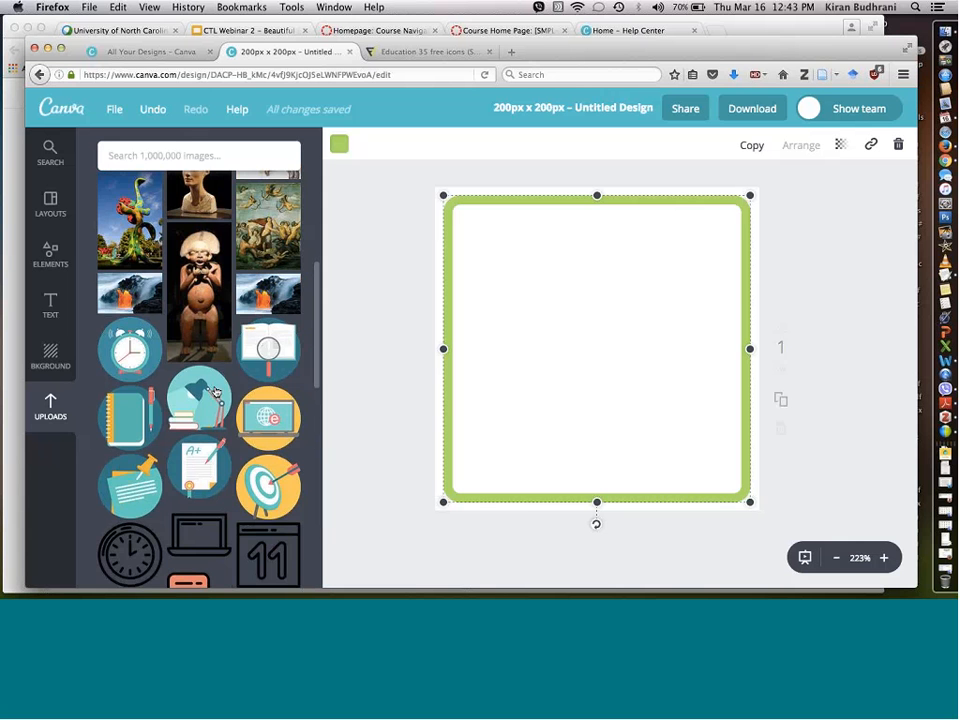
{"action": "scroll", "coordinate": [215, 392], "scroll_direction": "up", "scroll_amount": 10}
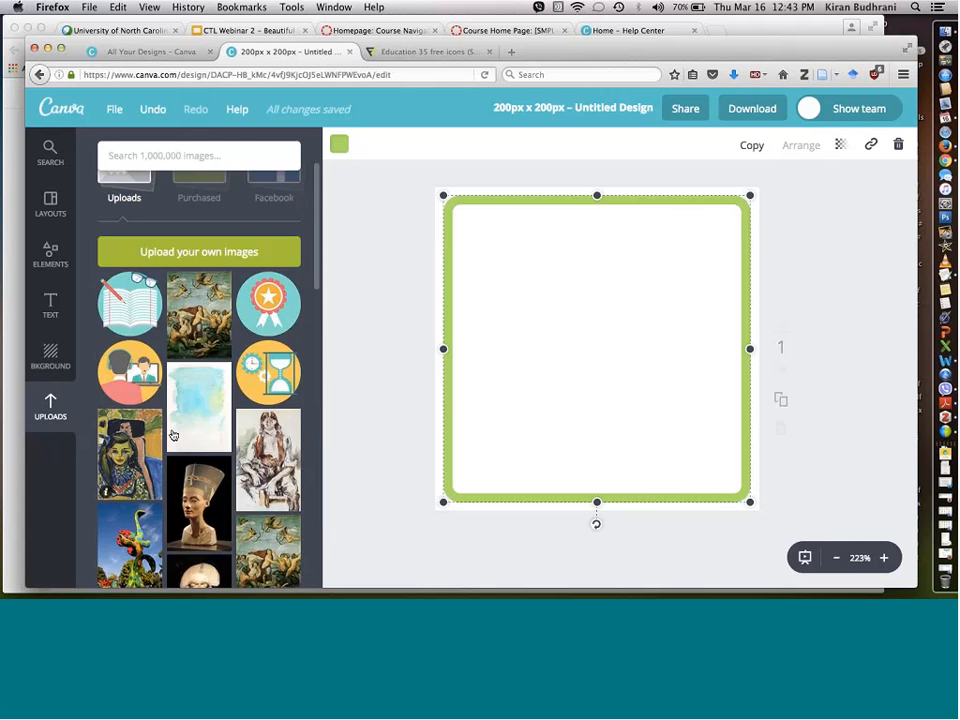
{"action": "left_click_drag", "start_coordinate": [268, 372], "coordinate": [596, 310]}
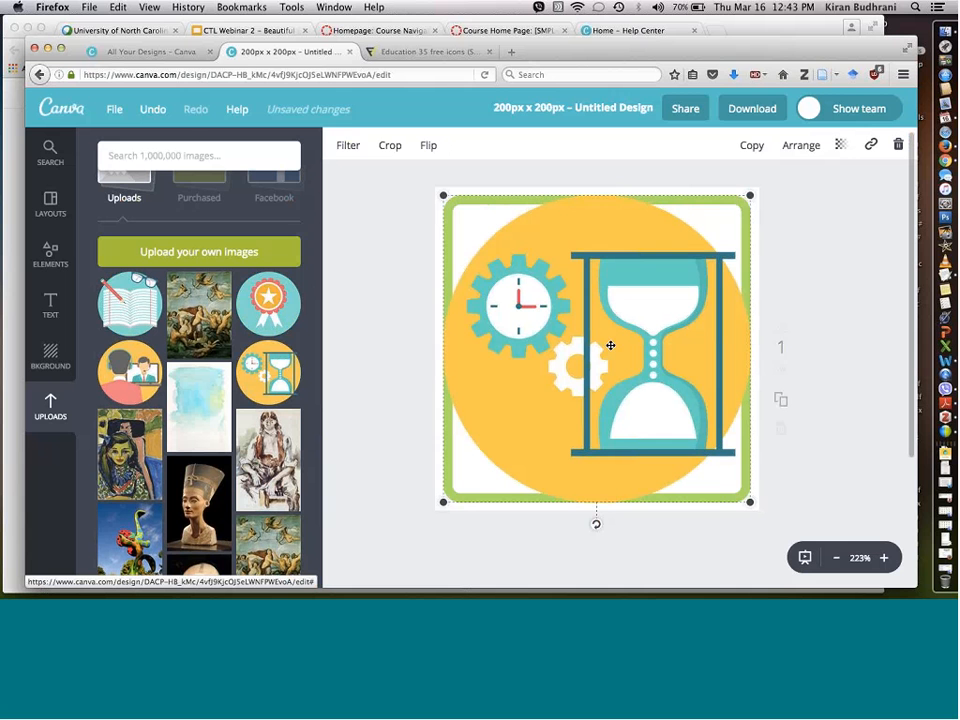
Resize the hourglass icon to 80 × 80 and center it horizontally in the upper half of the green frame.
{"action": "left_click_drag", "start_coordinate": [749, 501], "coordinate": [578, 342]}
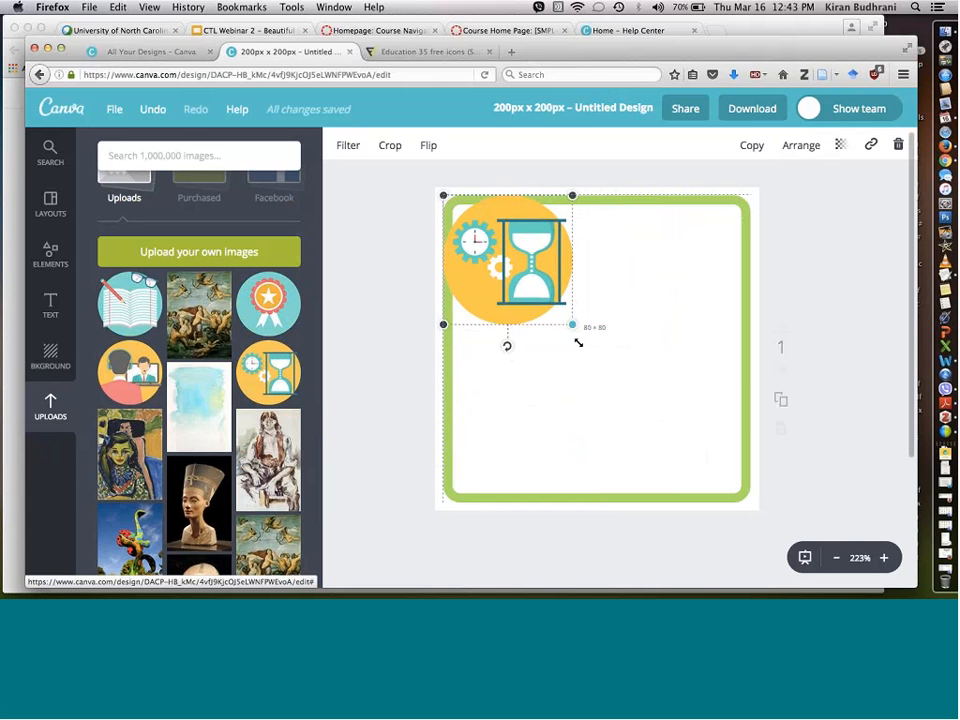
{"action": "left_click_drag", "start_coordinate": [578, 342], "coordinate": [578, 342]}
{"action": "left_click_drag", "start_coordinate": [520, 289], "coordinate": [604, 335]}
{"action": "left_click", "coordinate": [380, 279]}
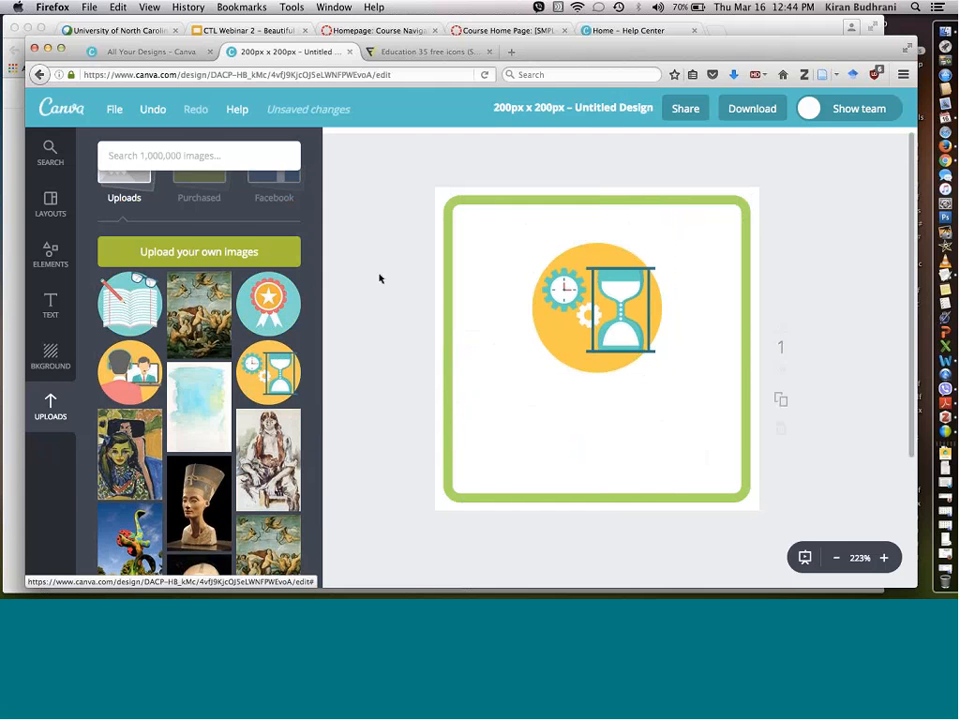
Add a body text box, narrow it to about the frame's width and place it below the hourglass icon.
{"action": "left_click", "coordinate": [57, 308]}
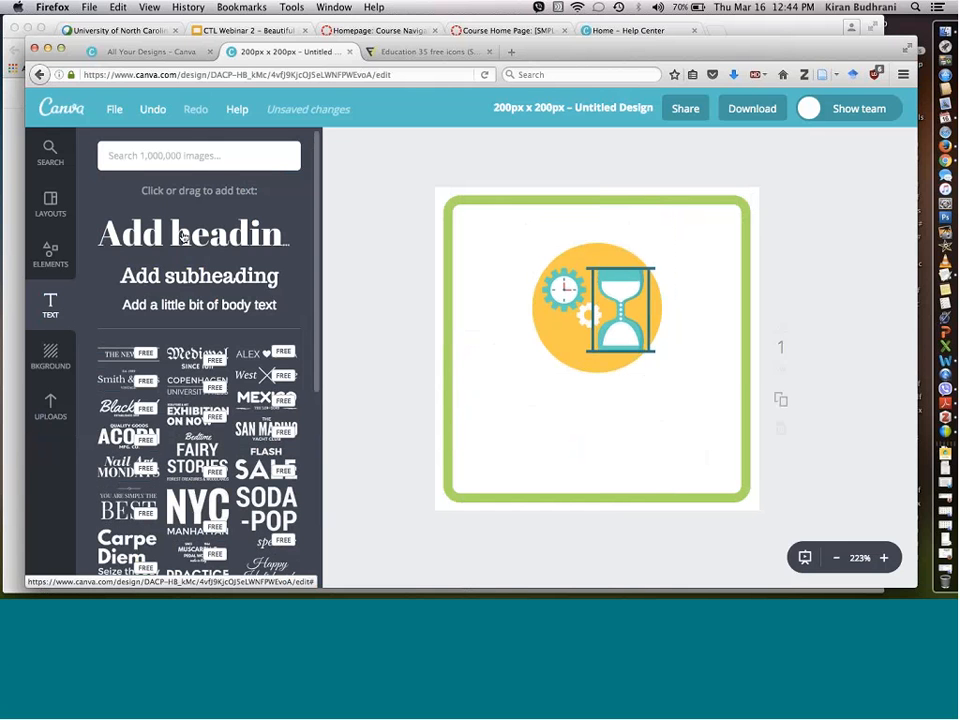
{"action": "left_click", "coordinate": [193, 306]}
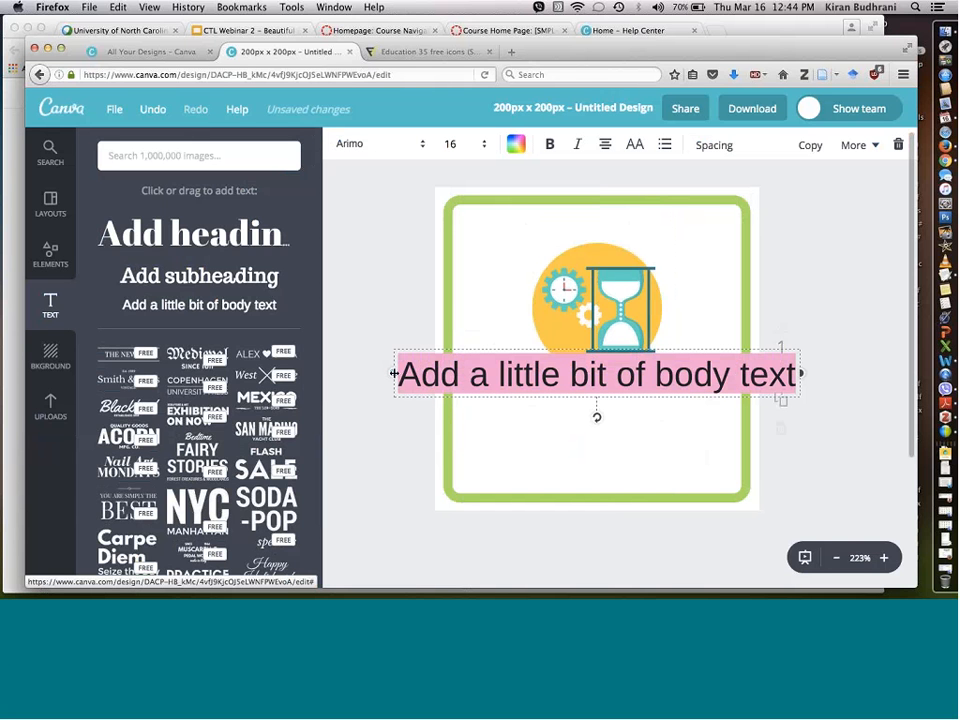
{"action": "left_click_drag", "start_coordinate": [393, 373], "coordinate": [467, 372]}
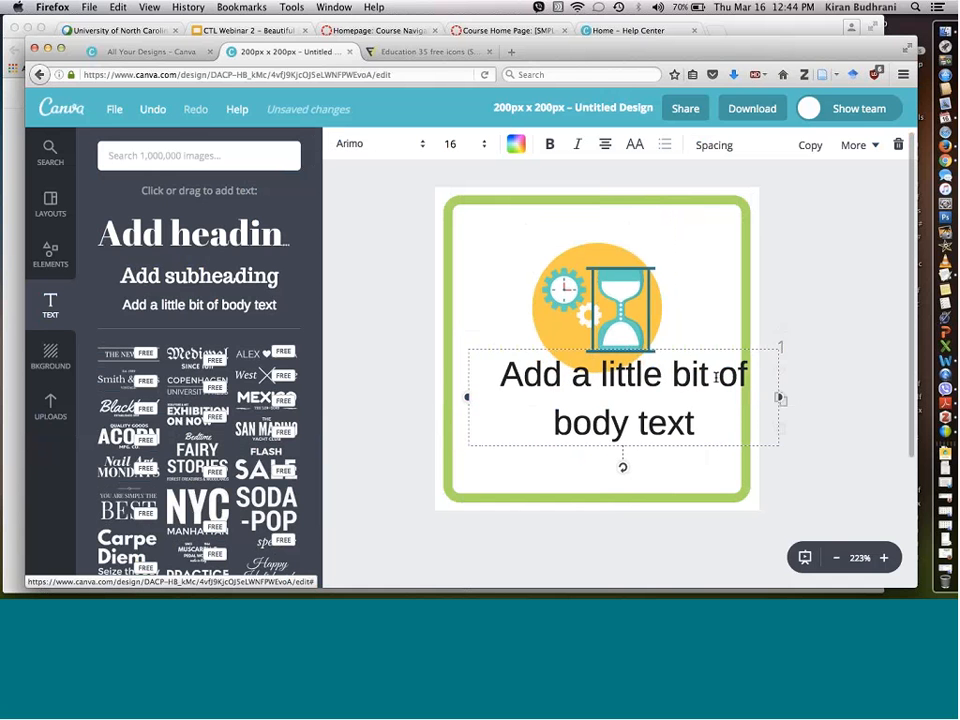
{"action": "left_click_drag", "start_coordinate": [716, 377], "coordinate": [648, 405]}
{"action": "left_click", "coordinate": [648, 405]}
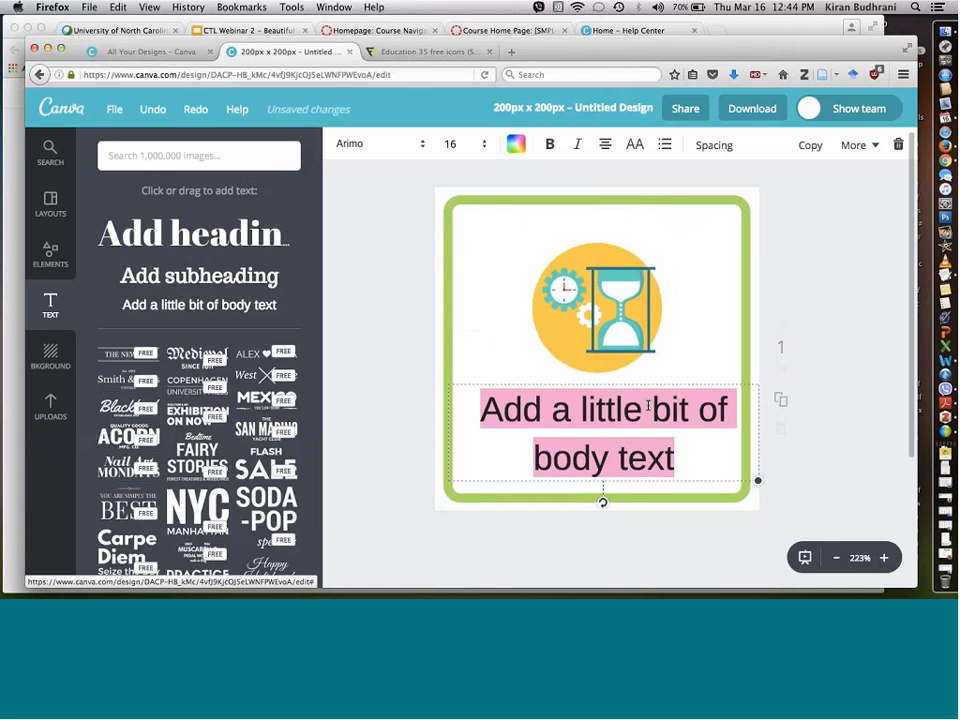
Replace the placeholder text below the icon with "Course Orientation" and select the whole label.
{"action": "type", "text": "Course "}
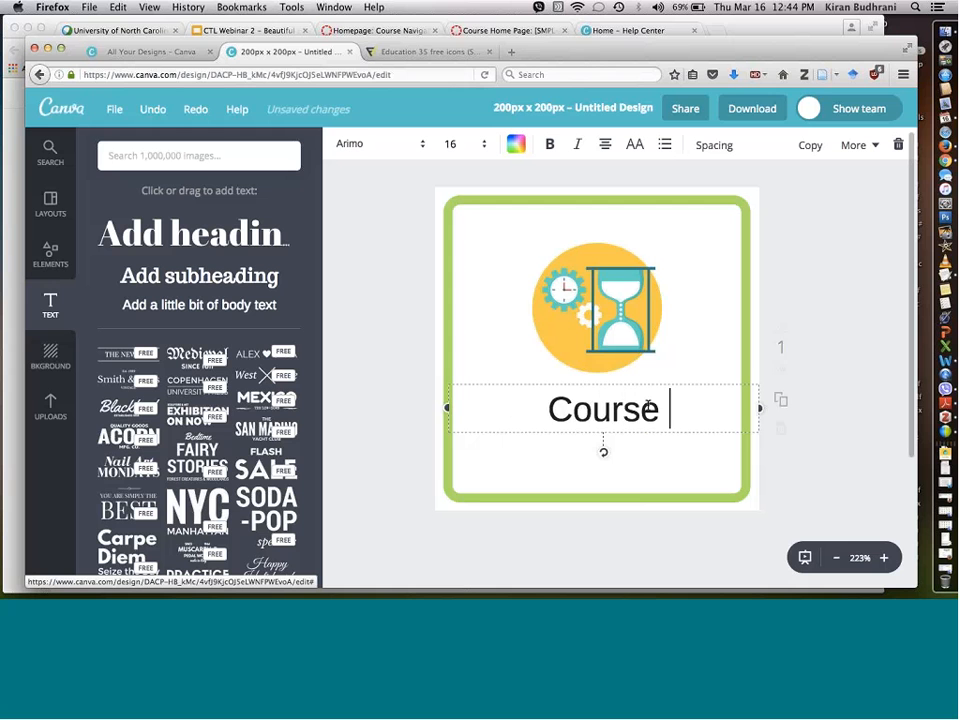
{"action": "type", "text": "Orientation"}
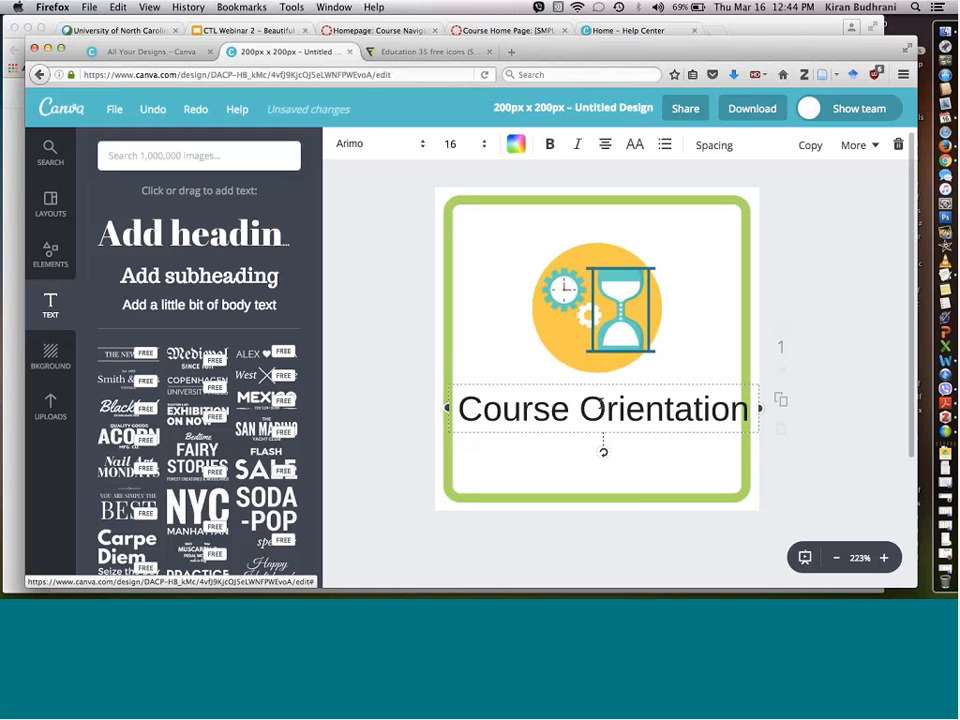
{"action": "key", "text": "ctrl+a"}
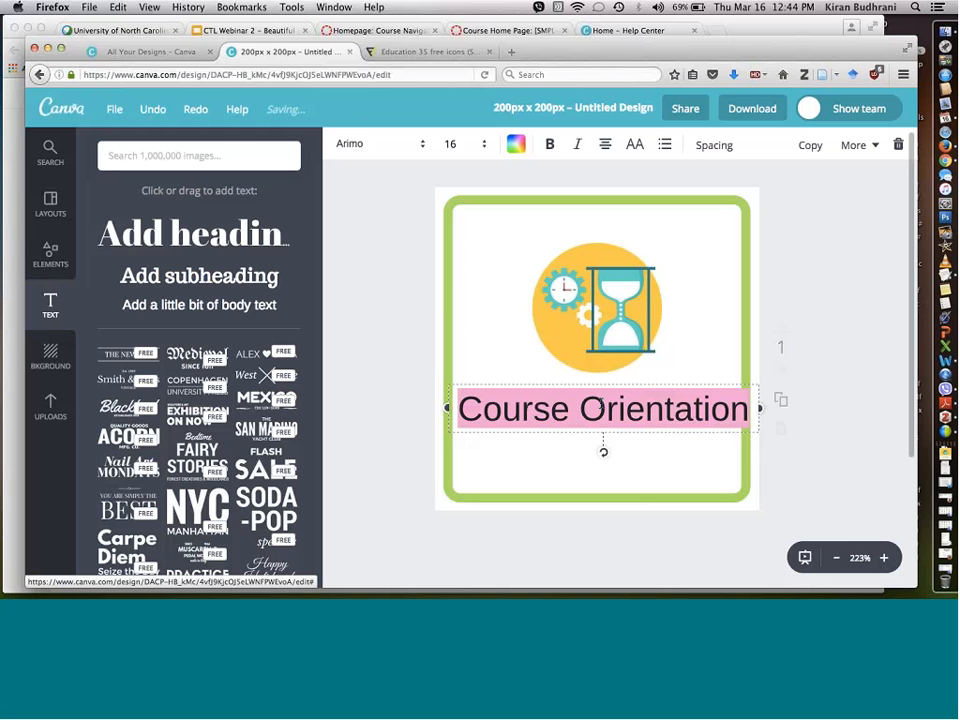
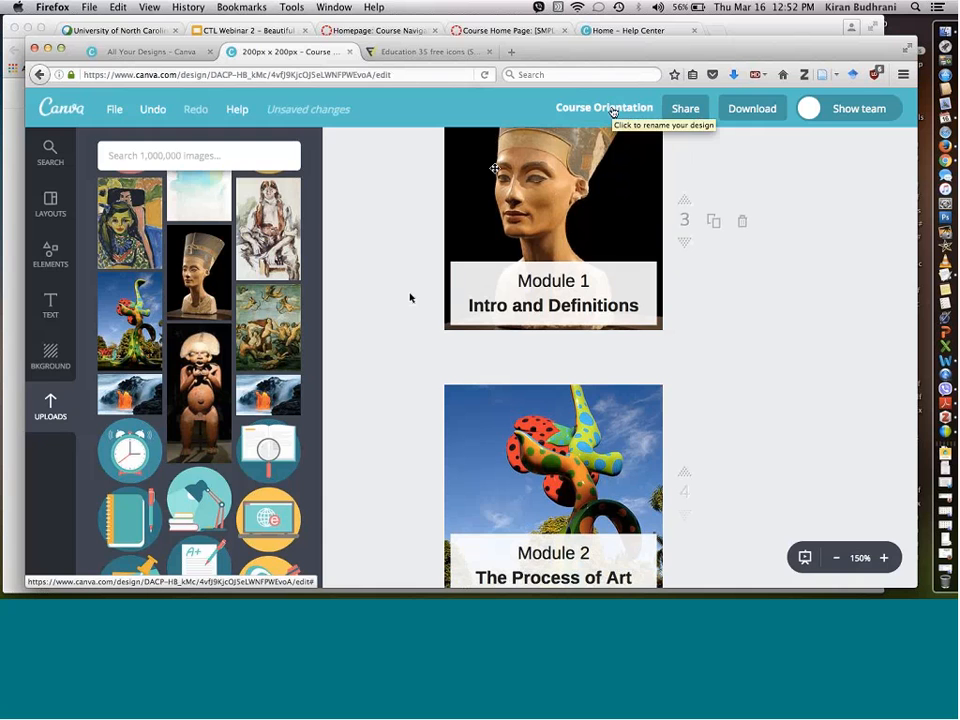
Rename the design "Buttons for Homepage" and recheck the design title.
{"action": "left_click", "coordinate": [612, 112]}
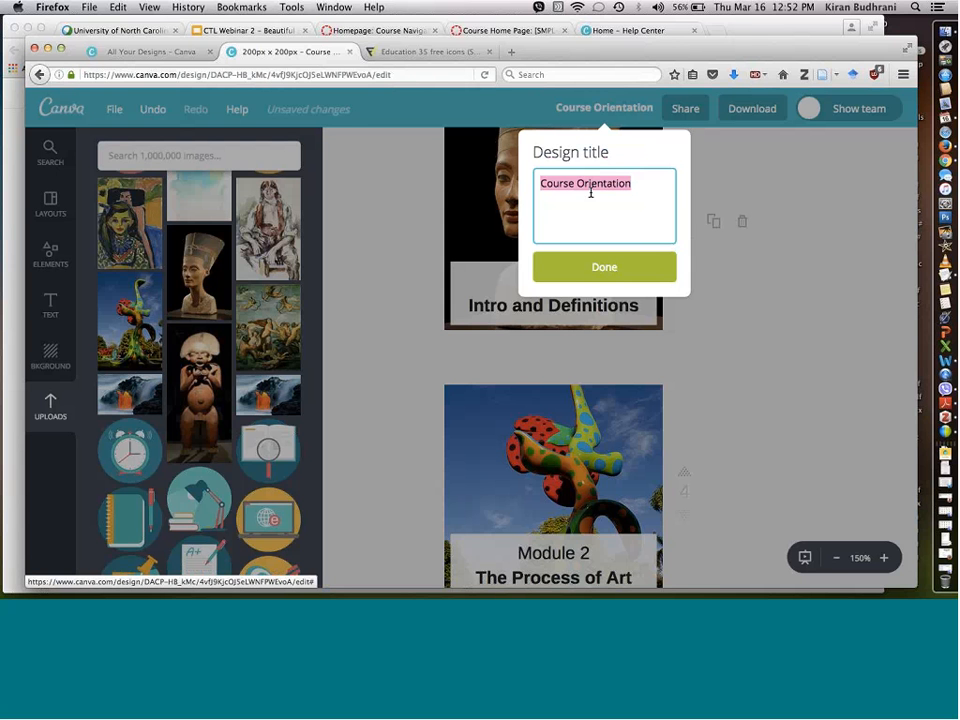
{"action": "type", "text": "Buttons for Homepage"}
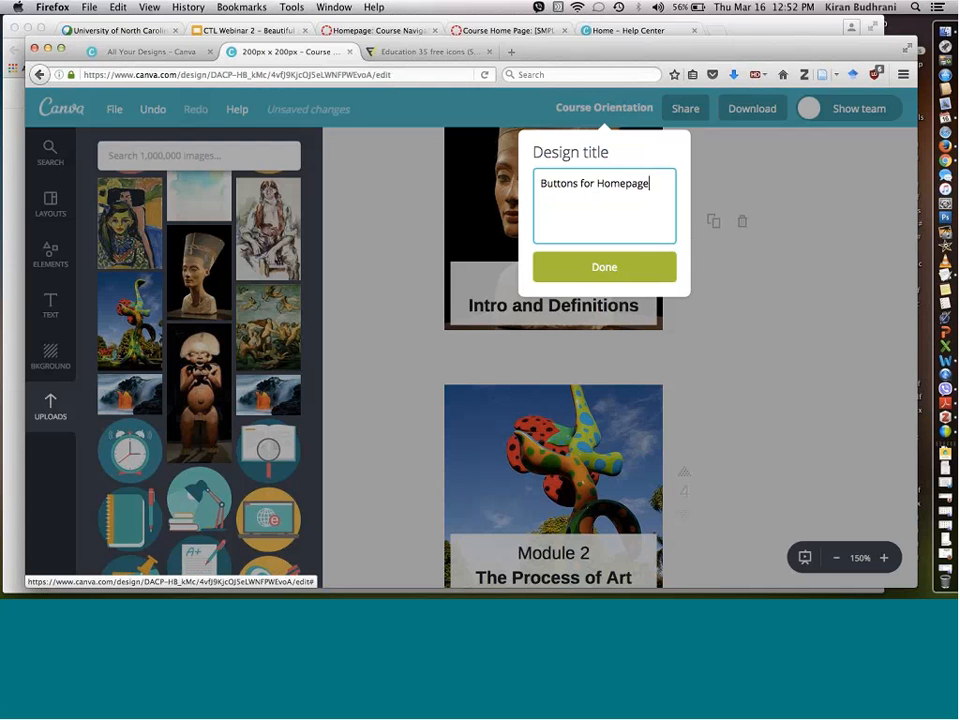
{"action": "left_click", "coordinate": [626, 262]}
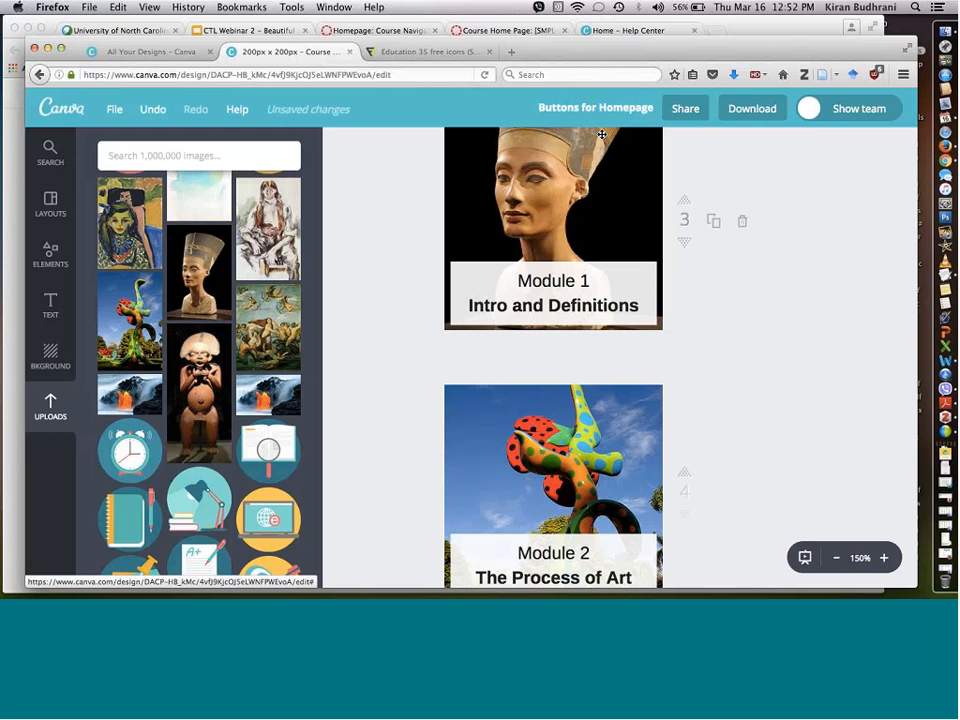
{"action": "left_click", "coordinate": [570, 107]}
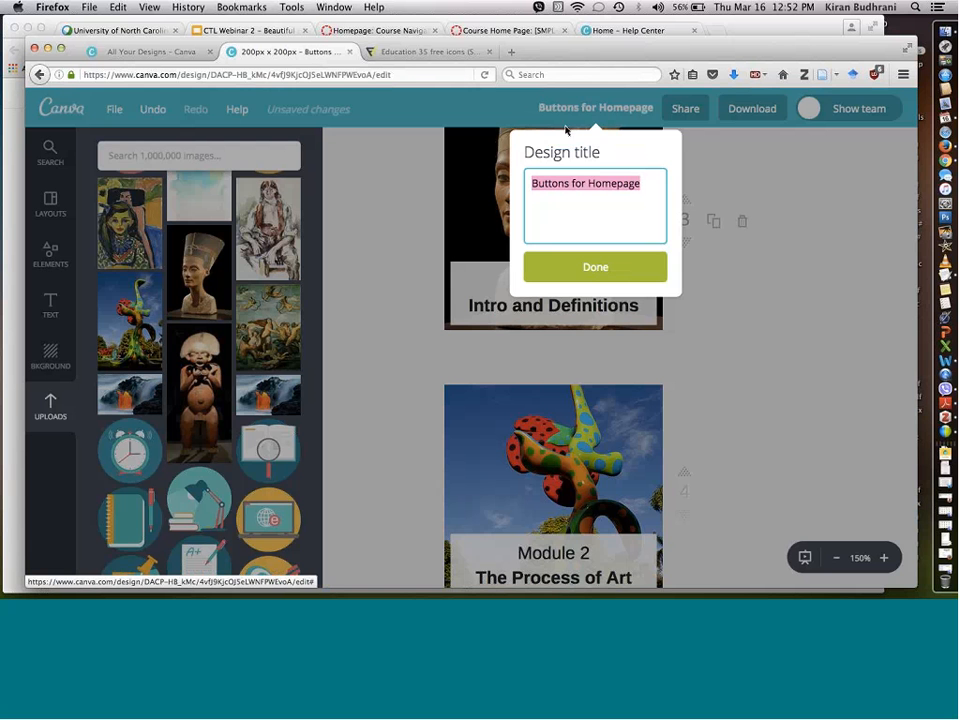
{"action": "left_click", "coordinate": [594, 266]}
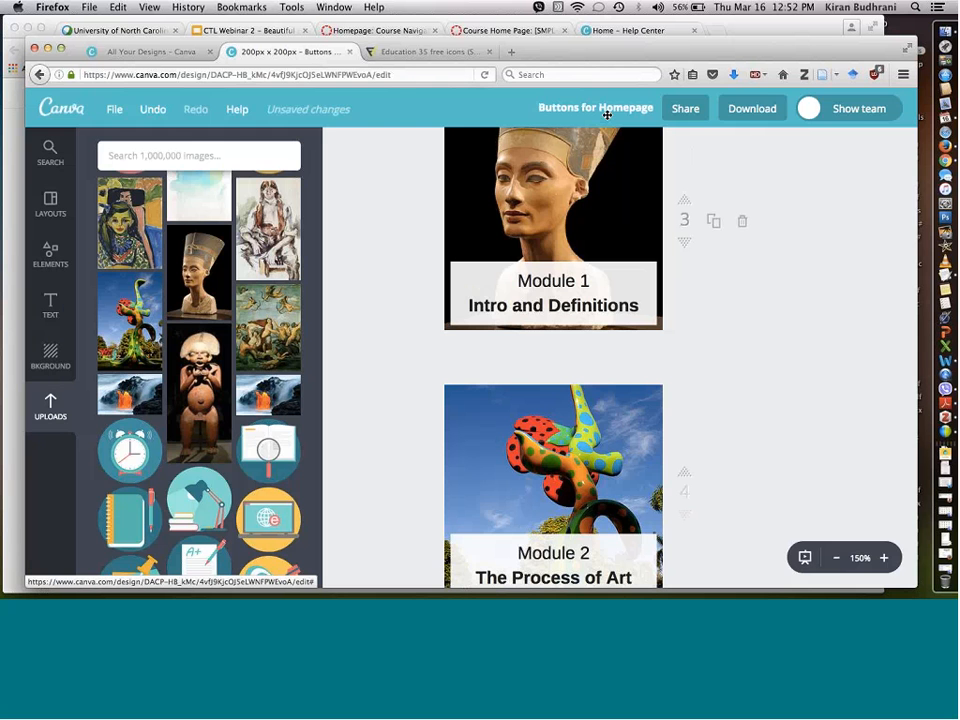
Download all pages of the design as PNG and save Buttons for Homepage.zip to the Desktop.
{"action": "left_click", "coordinate": [738, 113]}
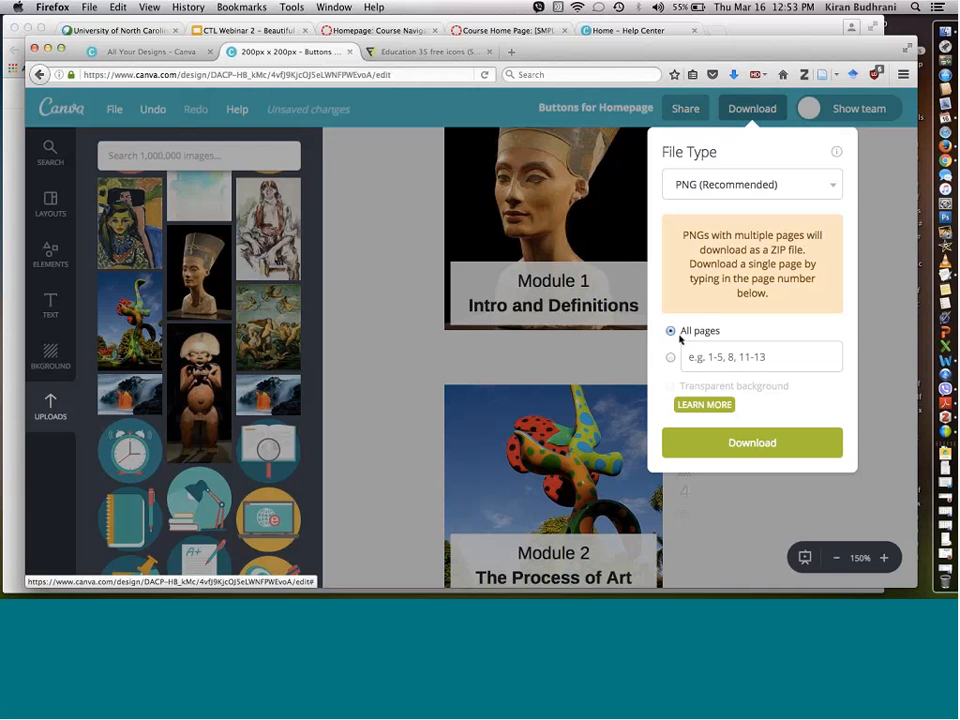
{"action": "left_click", "coordinate": [706, 441]}
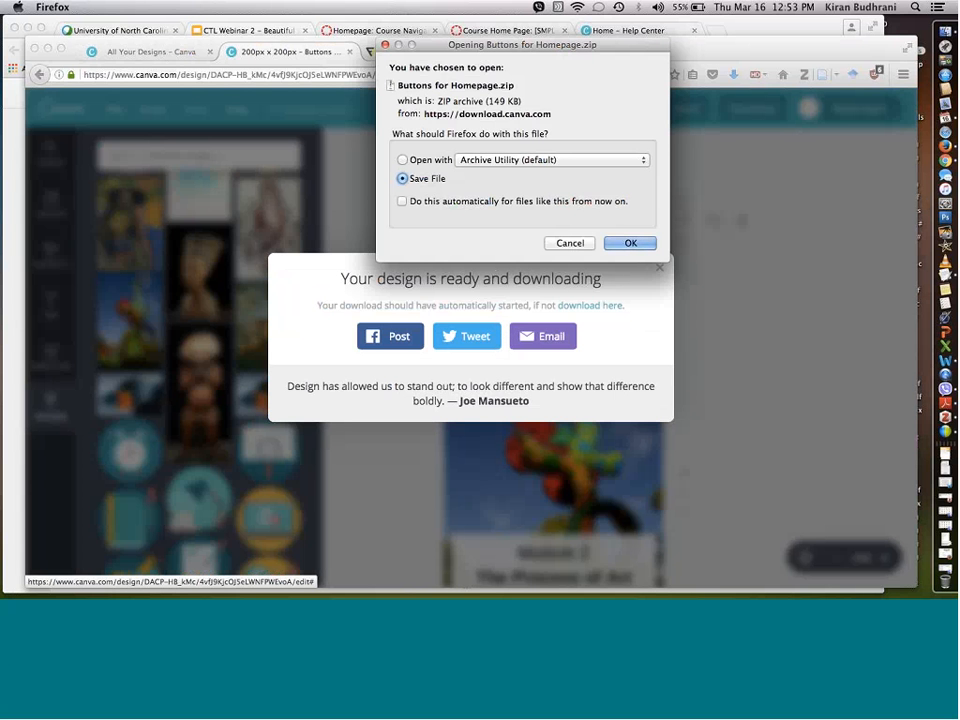
{"action": "left_click", "coordinate": [613, 242]}
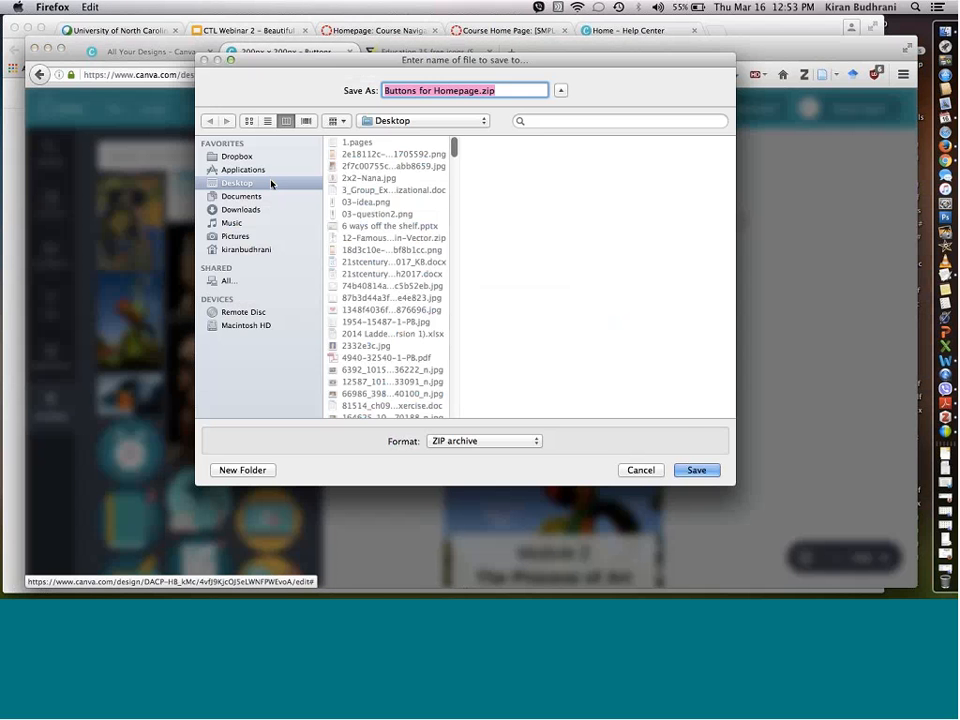
{"action": "left_click", "coordinate": [268, 192]}
{"action": "left_click", "coordinate": [265, 186]}
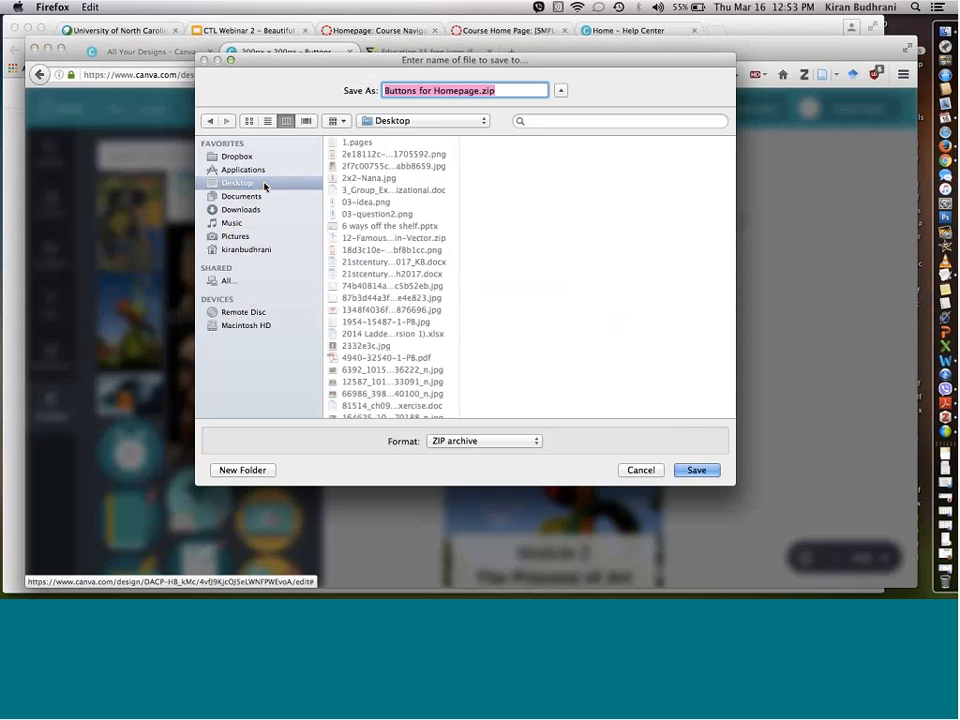
{"action": "key", "text": "Return"}
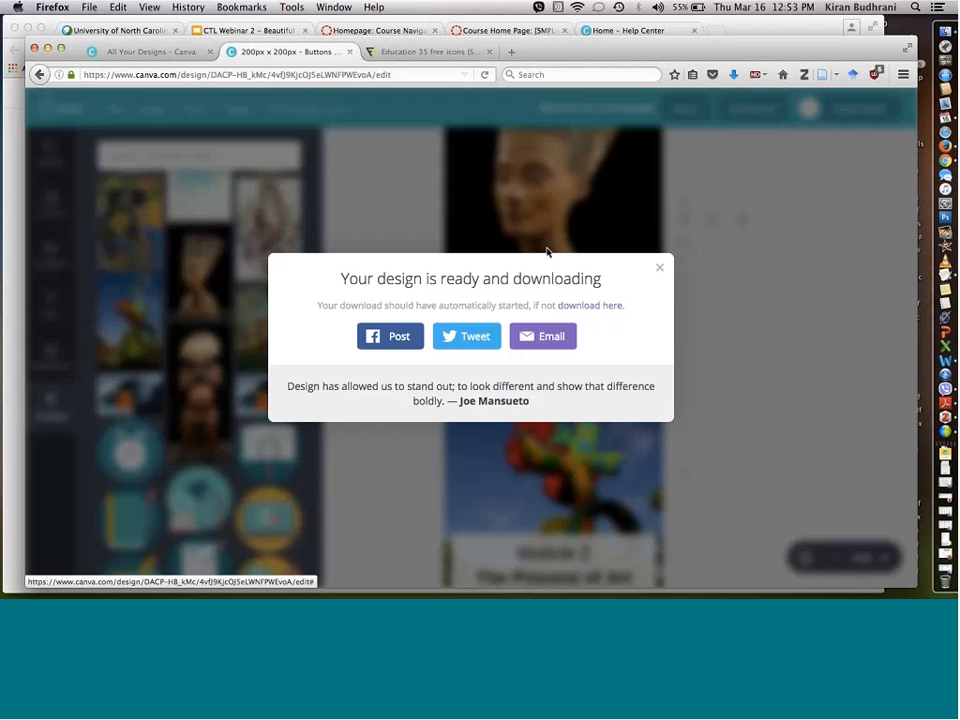
Move the browser window aside, extract Buttons for Homepage.zip on the desktop and open the extracted folder.
{"action": "left_click_drag", "start_coordinate": [742, 41], "coordinate": [668, 32]}
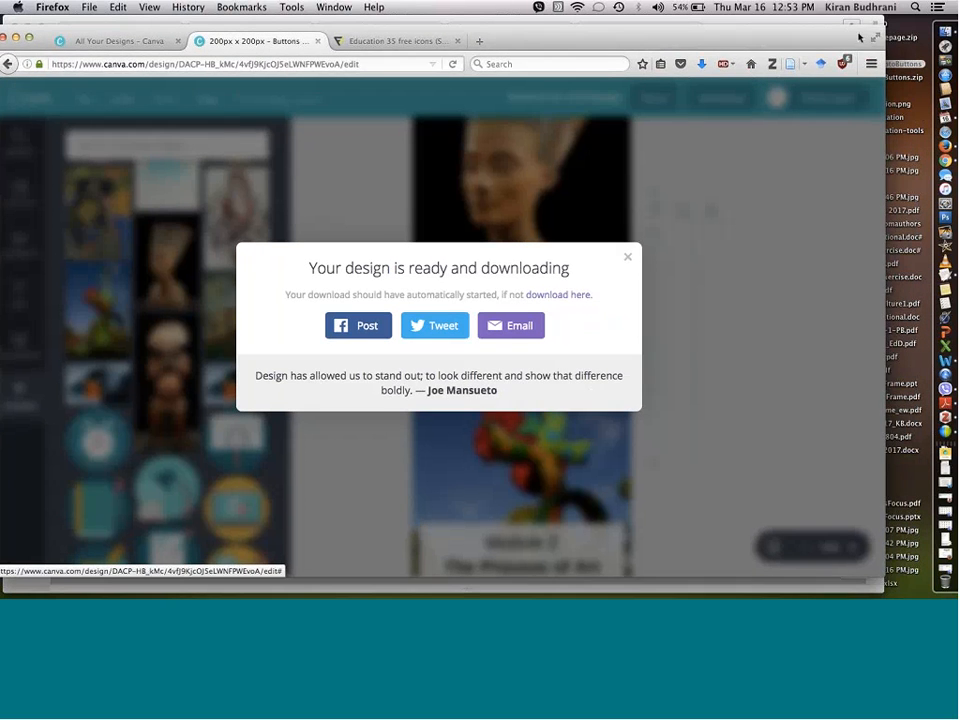
{"action": "left_click", "coordinate": [908, 40]}
{"action": "double_click", "coordinate": [908, 40]}
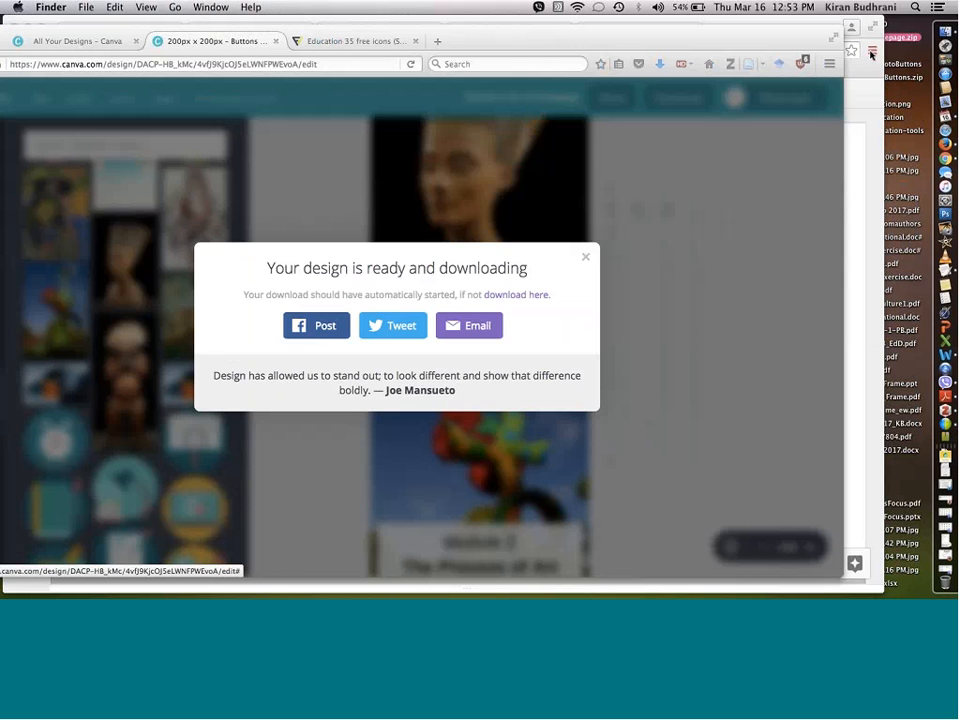
{"action": "double_click", "coordinate": [893, 39]}
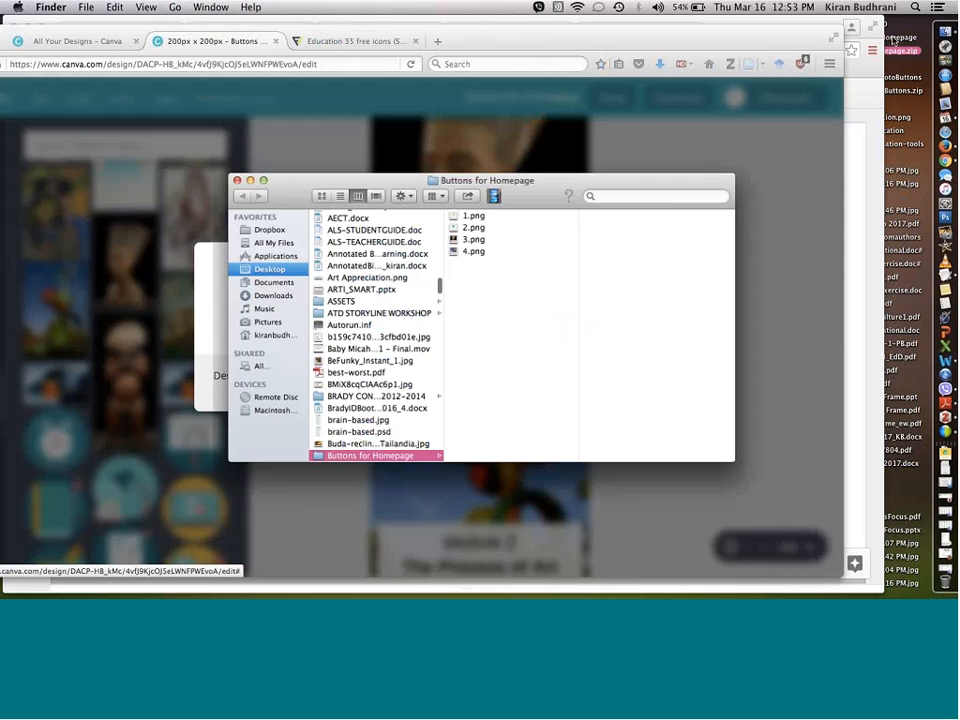
Show the Buttons for Homepage folder as icons, go through images 1.png to 4.png and move the folder window aside.
{"action": "key", "text": "super+1"}
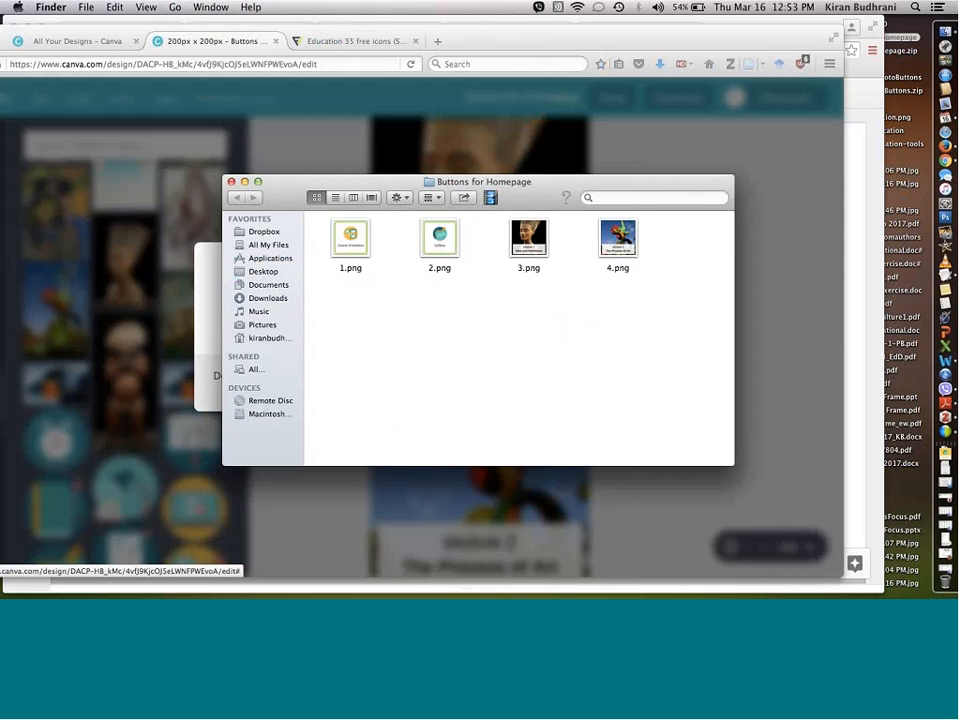
{"action": "key", "text": "Right"}
{"action": "key", "text": "Right"}
{"action": "key", "text": "Right"}
{"action": "key", "text": "Right"}
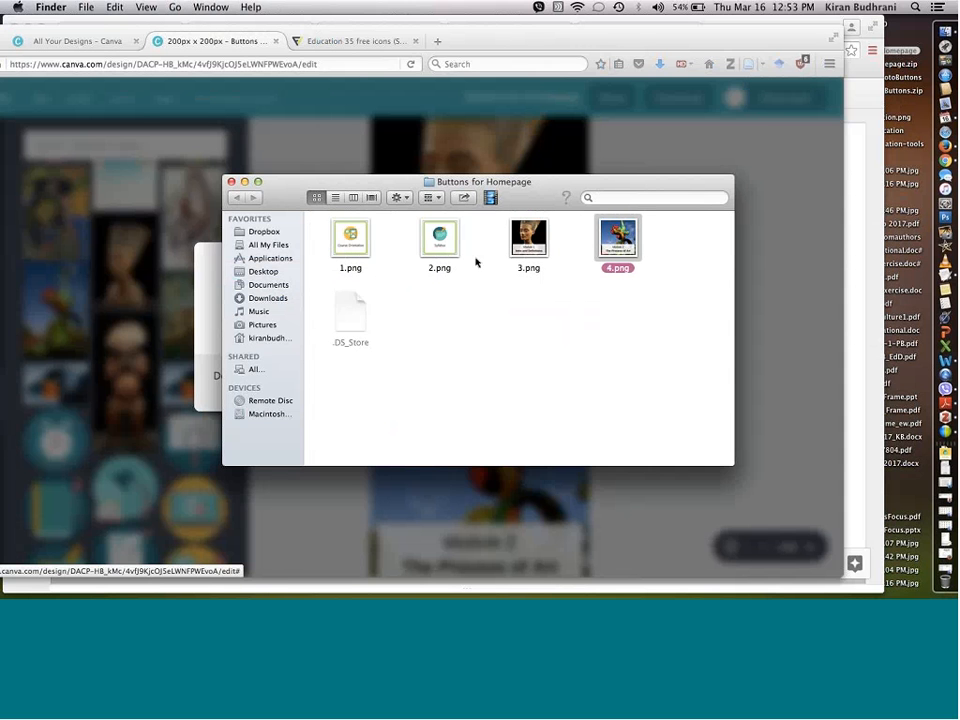
{"action": "left_click_drag", "start_coordinate": [529, 197], "coordinate": [707, 115]}
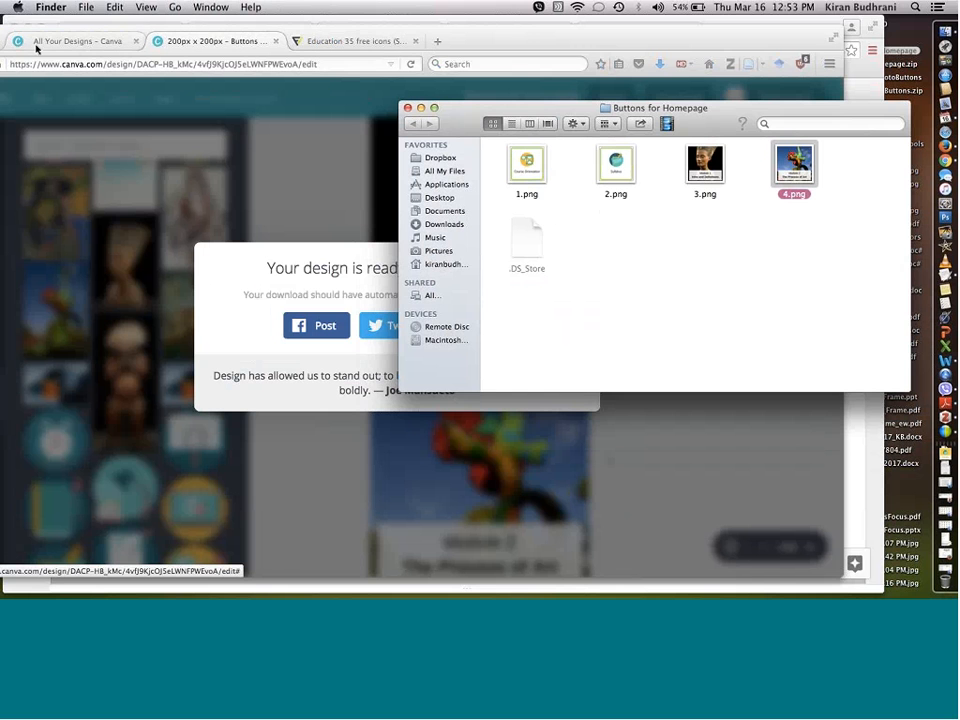
Minimize the Canva browser window, switch to Chrome and open the "Homepage: Course Navigation" course page.
{"action": "left_click", "coordinate": [527, 36]}
{"action": "left_click_drag", "start_coordinate": [290, 30], "coordinate": [361, 31]}
{"action": "left_click", "coordinate": [45, 38]}
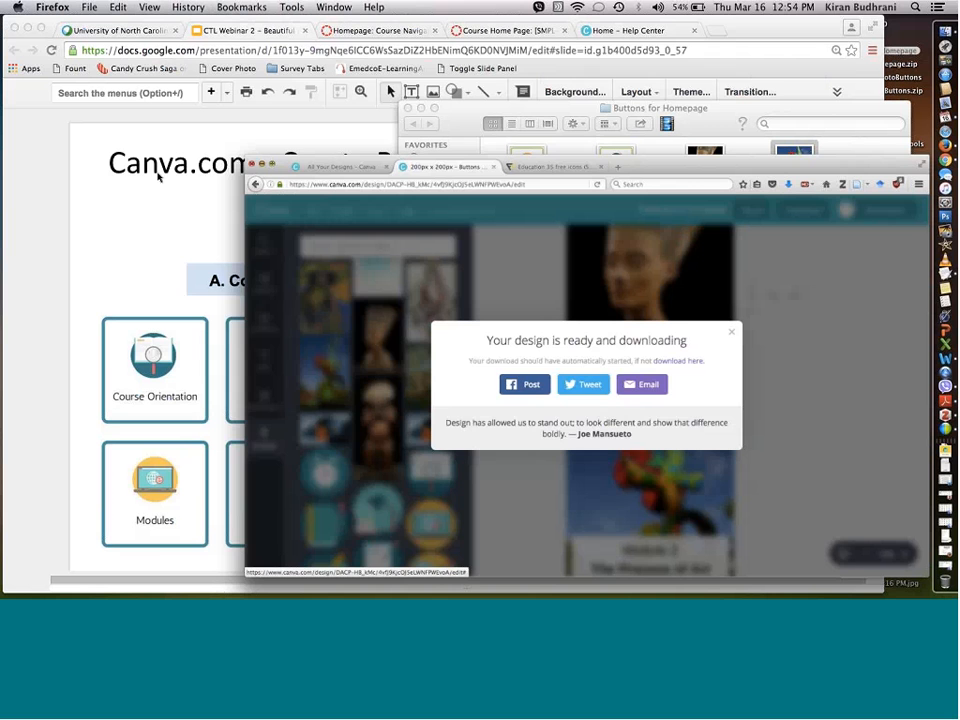
{"action": "left_click", "coordinate": [199, 184]}
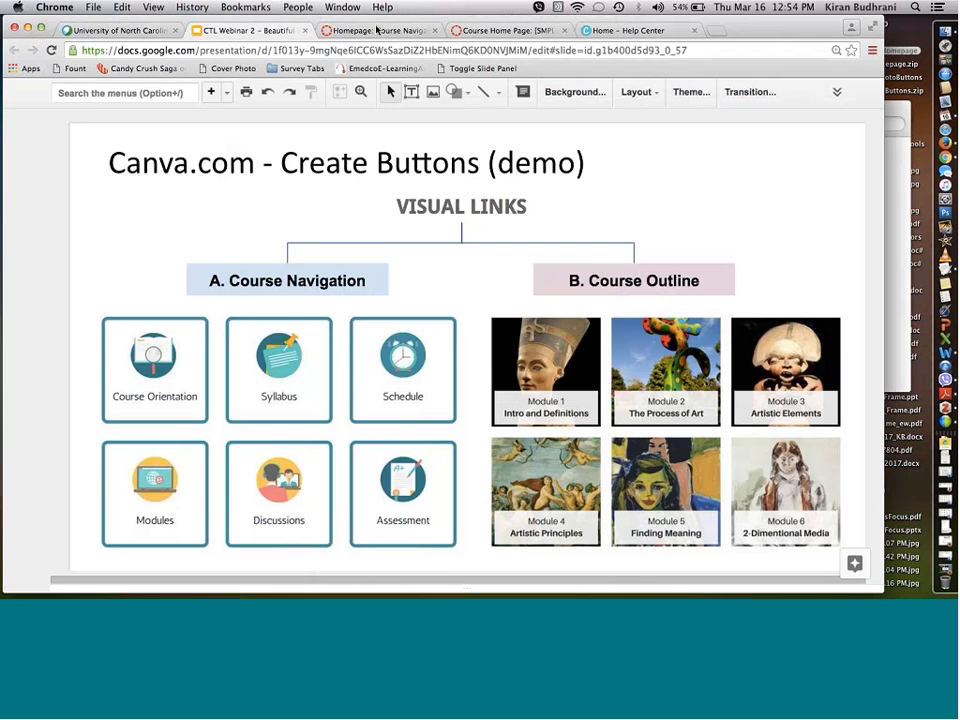
{"action": "left_click", "coordinate": [375, 30]}
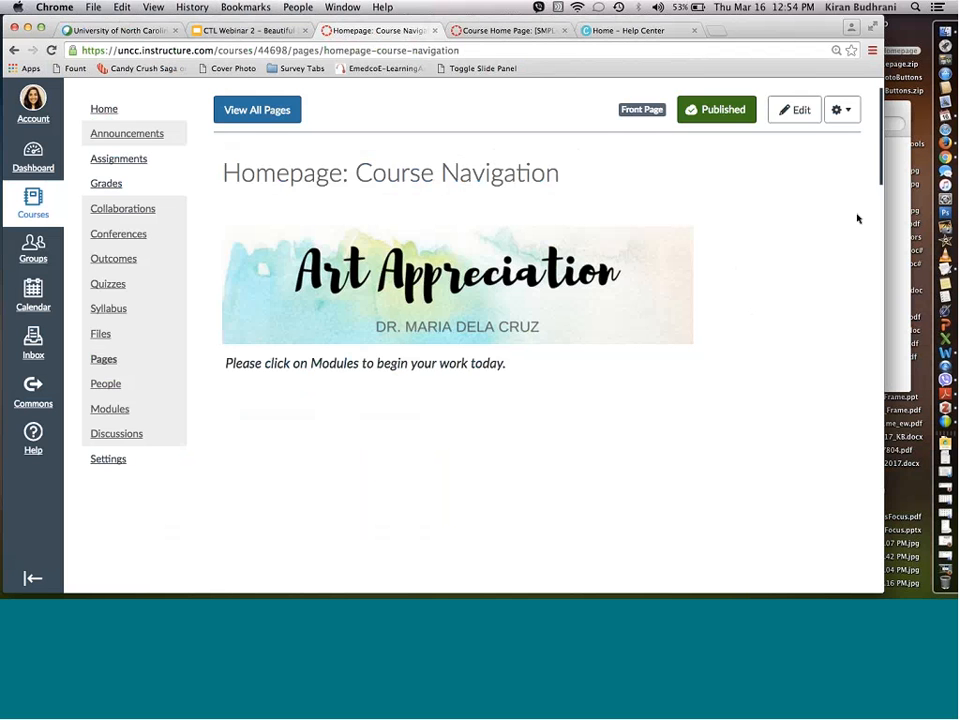
{"action": "scroll", "coordinate": [660, 437], "scroll_direction": "down", "scroll_amount": 1}
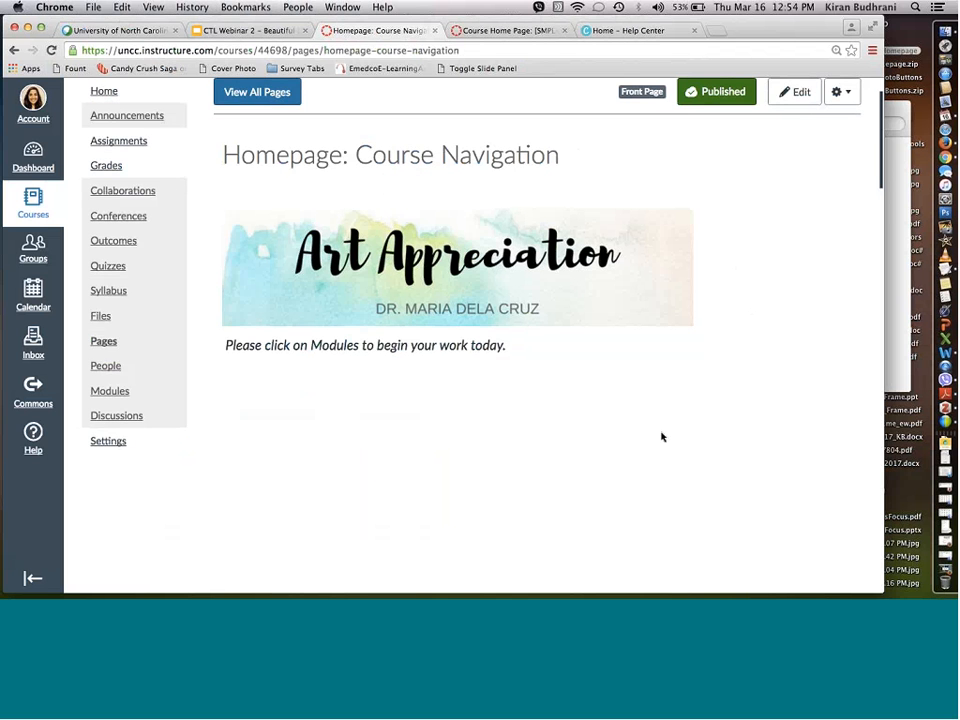
{"action": "left_click", "coordinate": [905, 124]}
{"action": "left_click", "coordinate": [375, 390]}
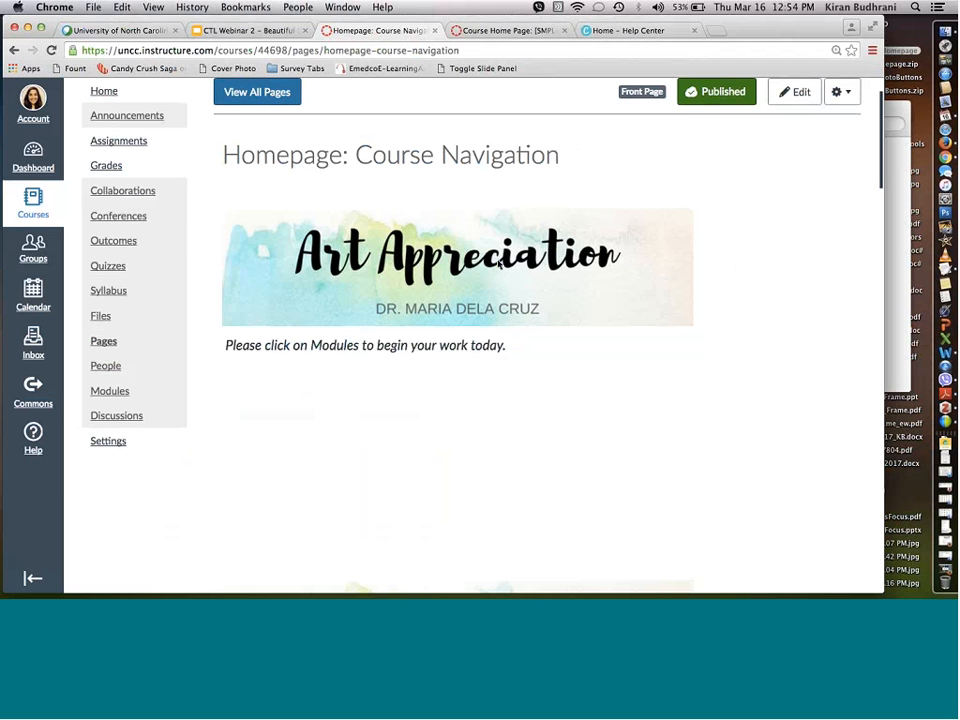
{"action": "left_click", "coordinate": [800, 92]}
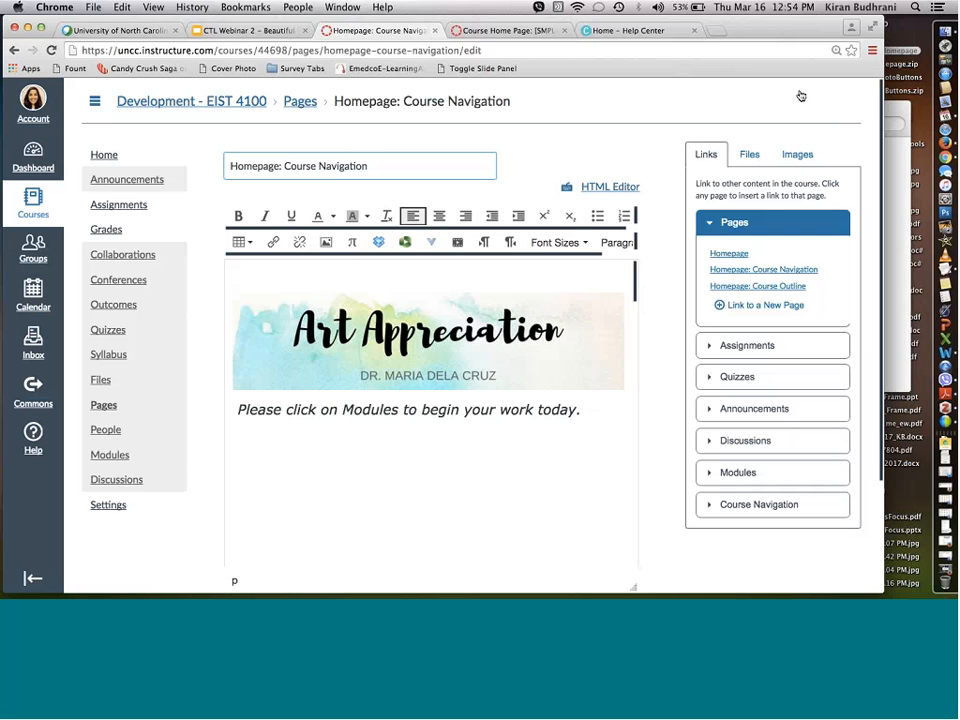
{"action": "scroll", "coordinate": [666, 364], "scroll_direction": "down", "scroll_amount": 3}
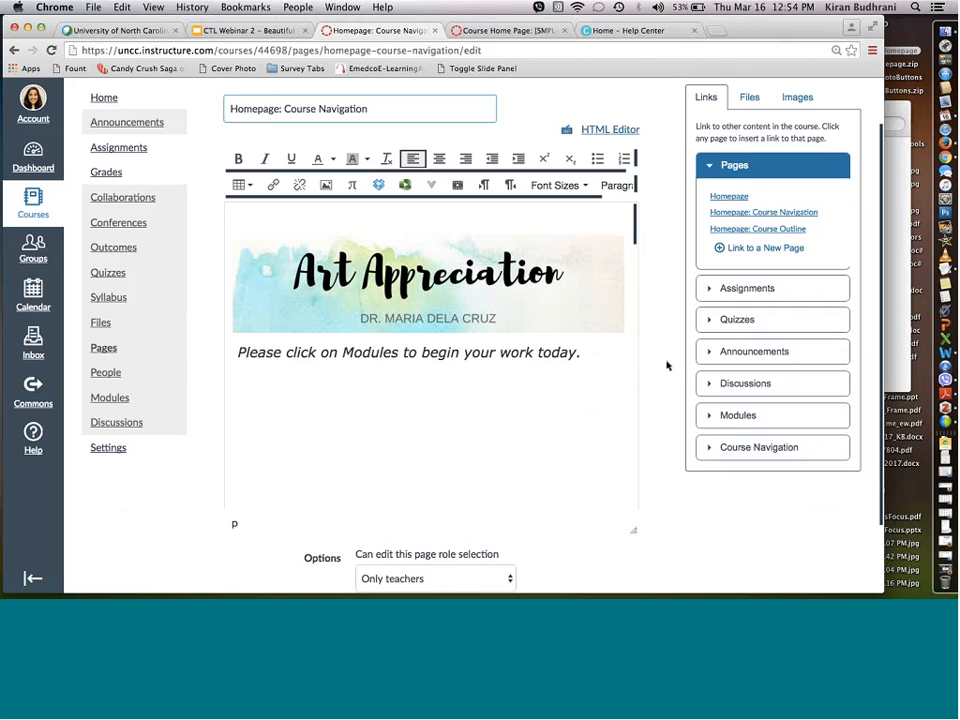
{"action": "scroll", "coordinate": [480, 367], "scroll_direction": "up", "scroll_amount": 2}
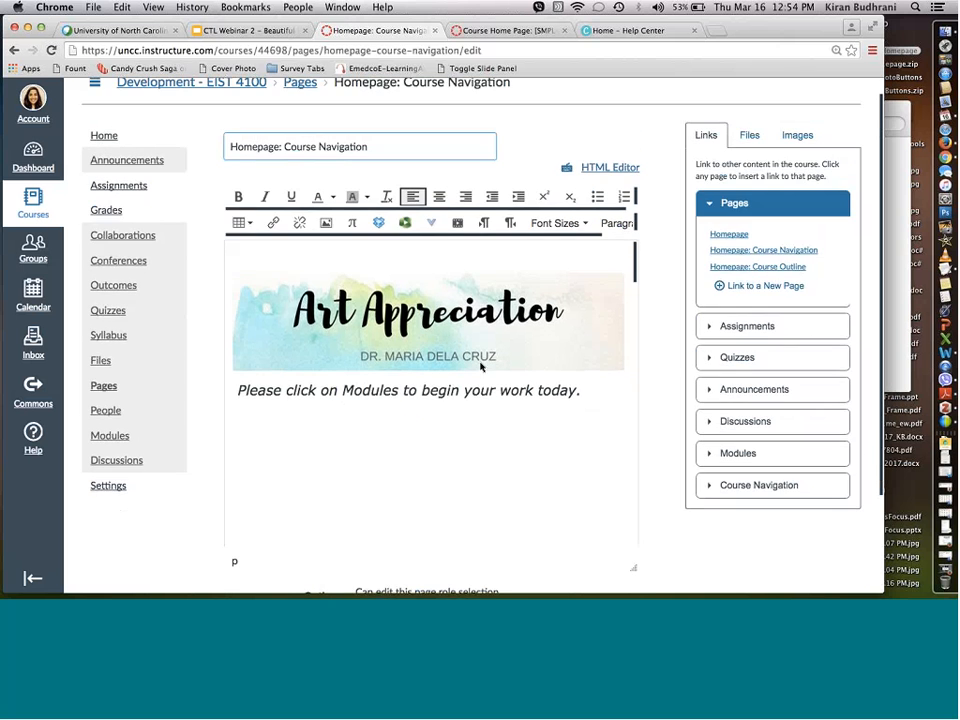
Create a folder named Buttons for Homepage in the course files and open it.
{"action": "left_click", "coordinate": [104, 362]}
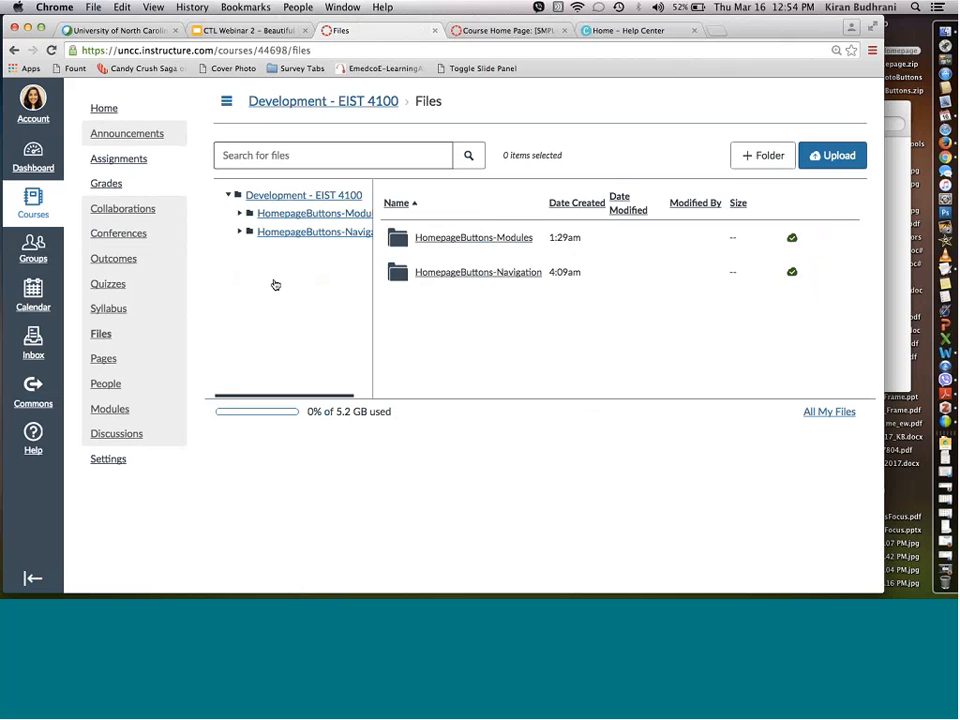
{"action": "left_click", "coordinate": [747, 158]}
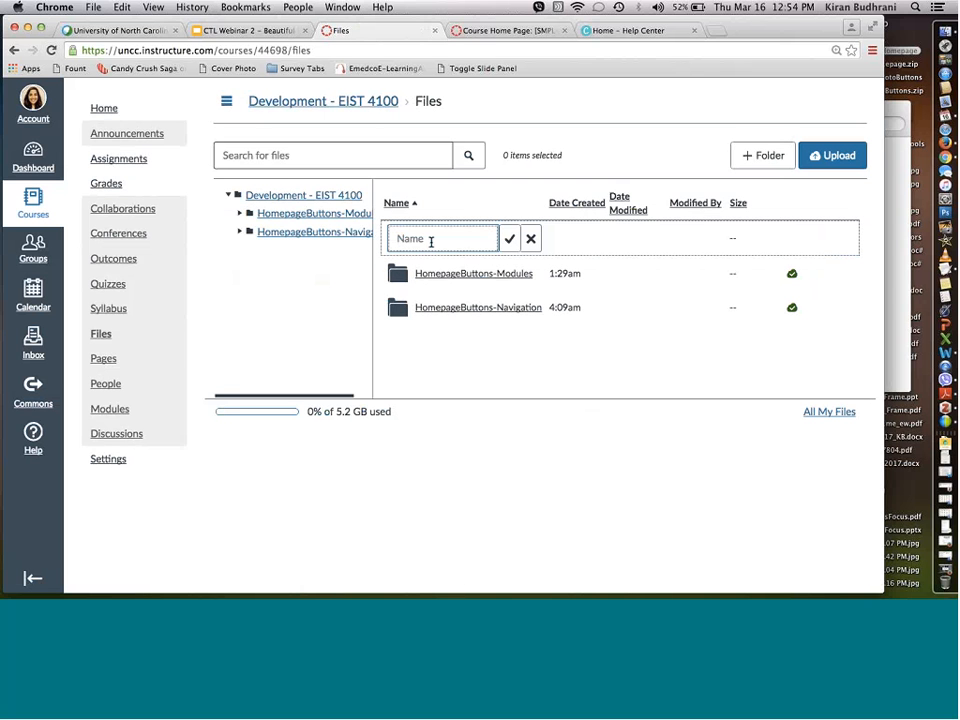
{"action": "type", "text": "Butt"}
{"action": "type", "text": "ons for Home"}
{"action": "type", "text": "page"}
{"action": "key", "text": "Return"}
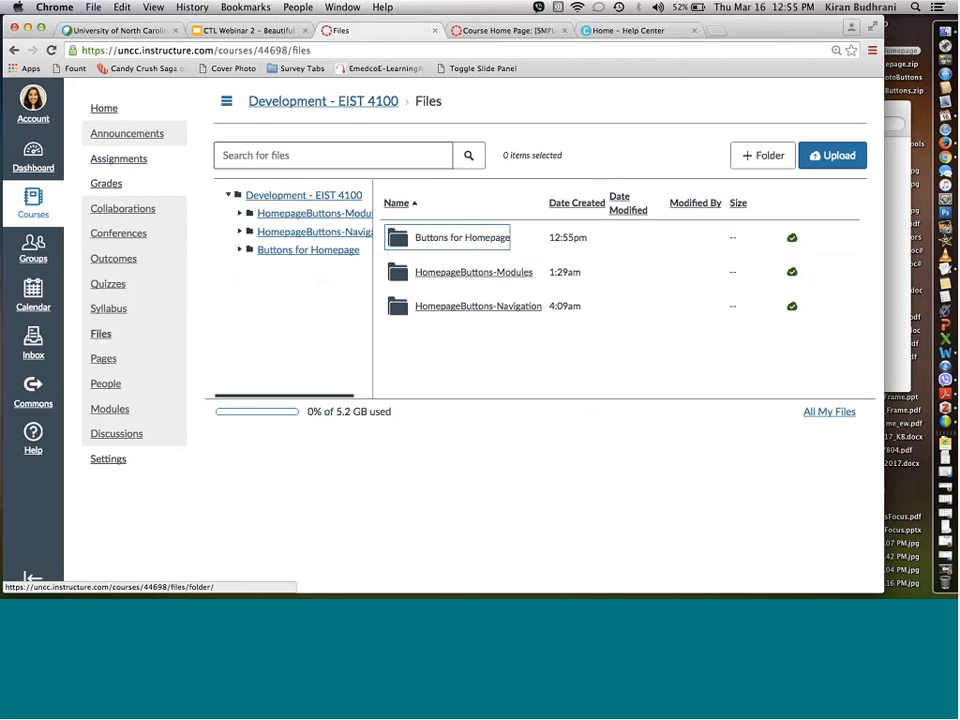
{"action": "left_click", "coordinate": [410, 248]}
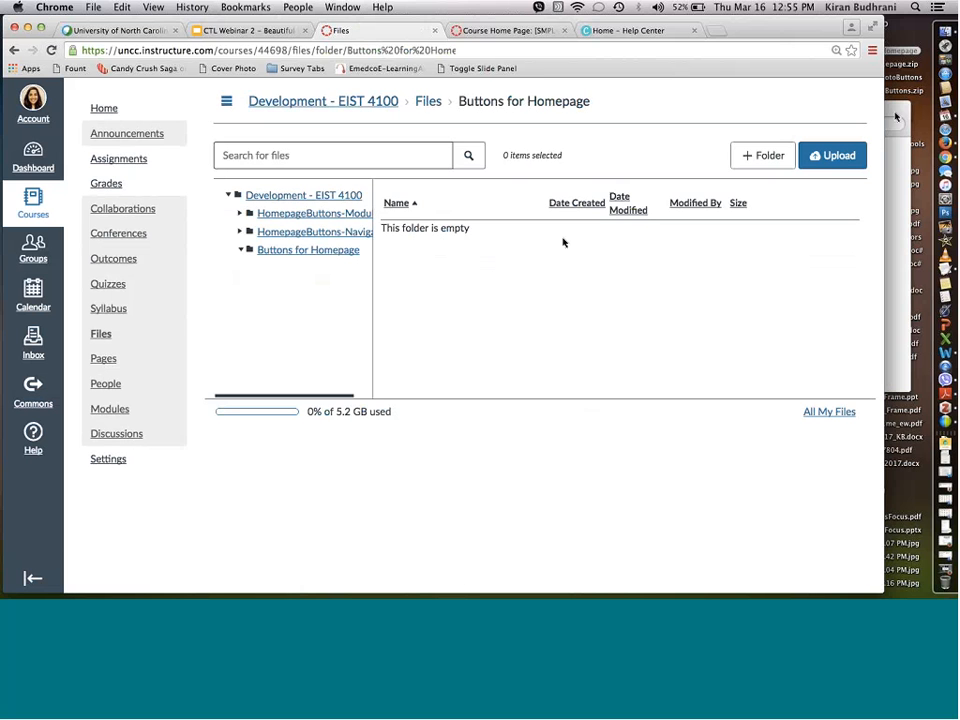
Upload 1.png, 2.png, 3.png and 4.png from the desktop Buttons for Homepage folder into the open course folder, then close the desktop folder window.
{"action": "left_click", "coordinate": [896, 118]}
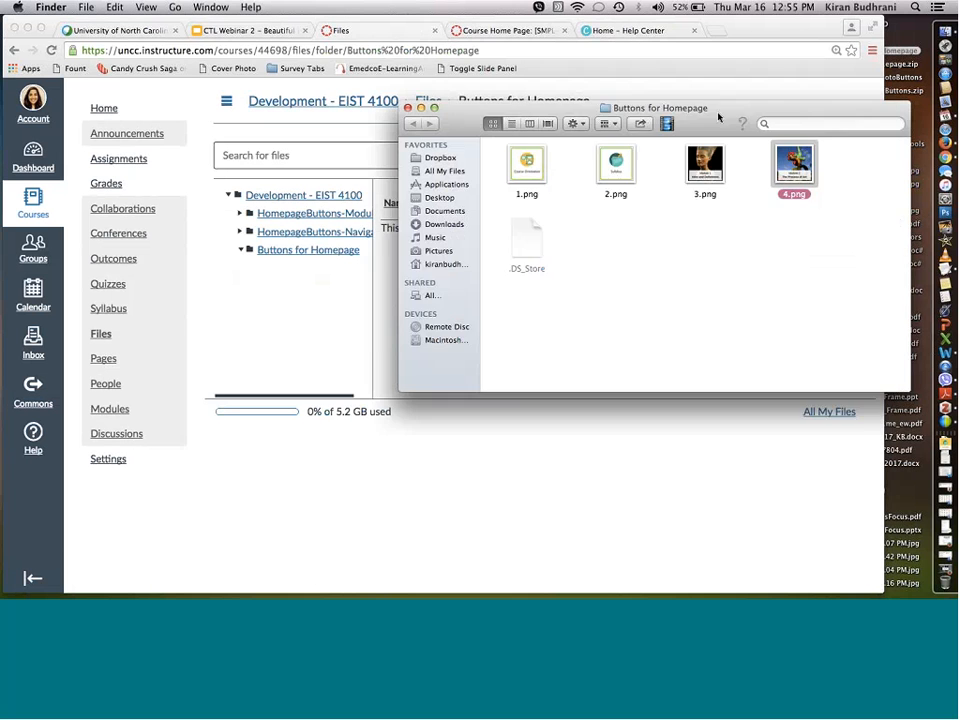
{"action": "left_click_drag", "start_coordinate": [718, 118], "coordinate": [477, 454]}
{"action": "mouse_move", "coordinate": [301, 575]}
{"action": "left_mouse_down"}
{"action": "mouse_move", "coordinate": [302, 507]}
{"action": "mouse_move", "coordinate": [340, 545]}
{"action": "mouse_move", "coordinate": [458, 365]}
{"action": "mouse_move", "coordinate": [279, 561]}
{"action": "mouse_move", "coordinate": [296, 558]}
{"action": "left_mouse_up"}
{"action": "left_click_drag", "start_coordinate": [291, 511], "coordinate": [324, 511]}
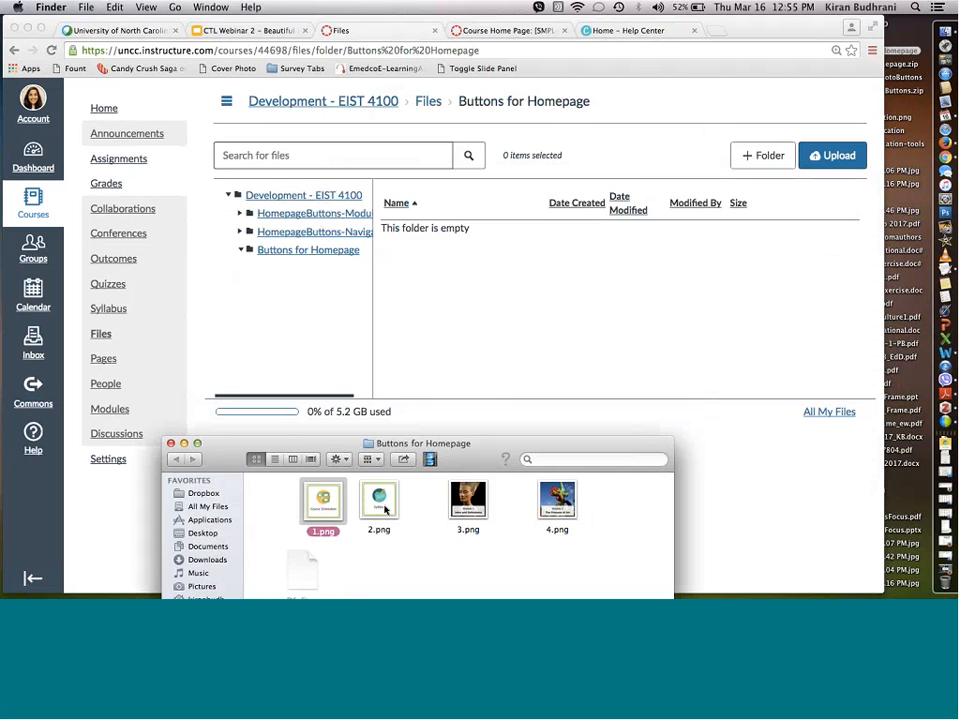
{"action": "left_click", "coordinate": [386, 510], "text": "super"}
{"action": "left_click", "coordinate": [468, 500], "text": "super"}
{"action": "left_click", "coordinate": [557, 500], "text": "super"}
{"action": "left_click_drag", "start_coordinate": [468, 500], "coordinate": [545, 327]}
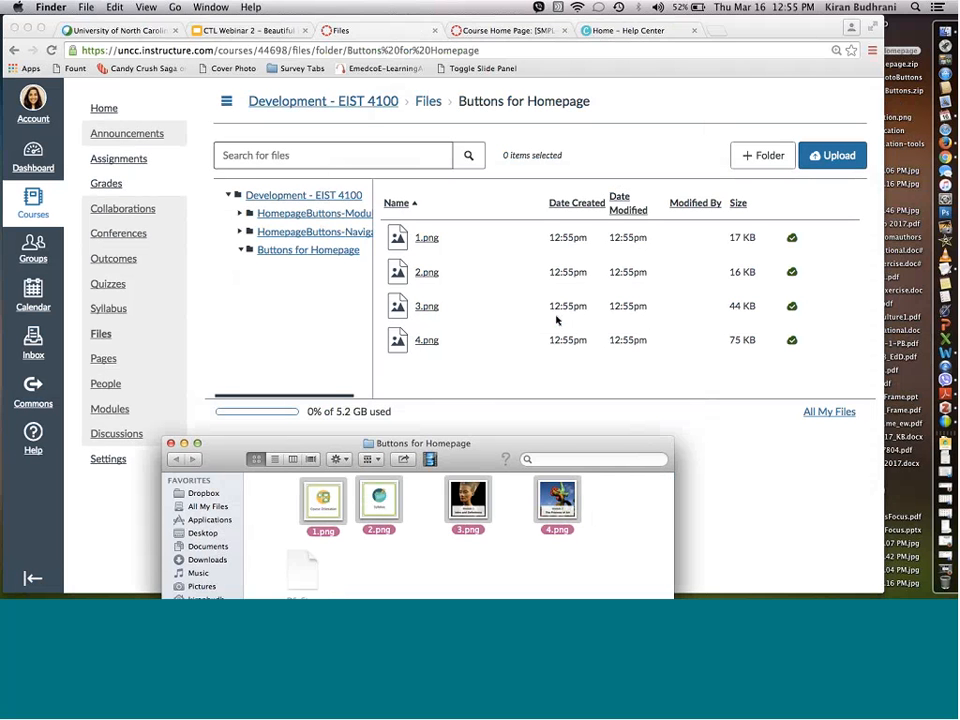
{"action": "left_click", "coordinate": [170, 443]}
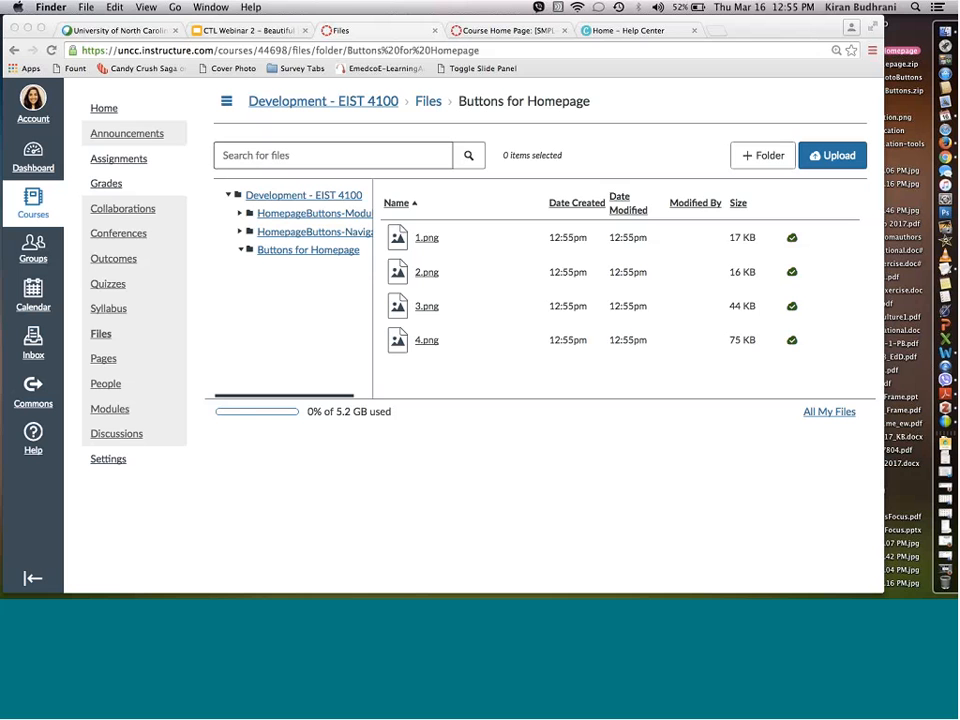
Return to the course pages and open the "Homepage: Course Navigation" front page for editing.
{"action": "left_click", "coordinate": [103, 362]}
{"action": "left_click", "coordinate": [103, 360]}
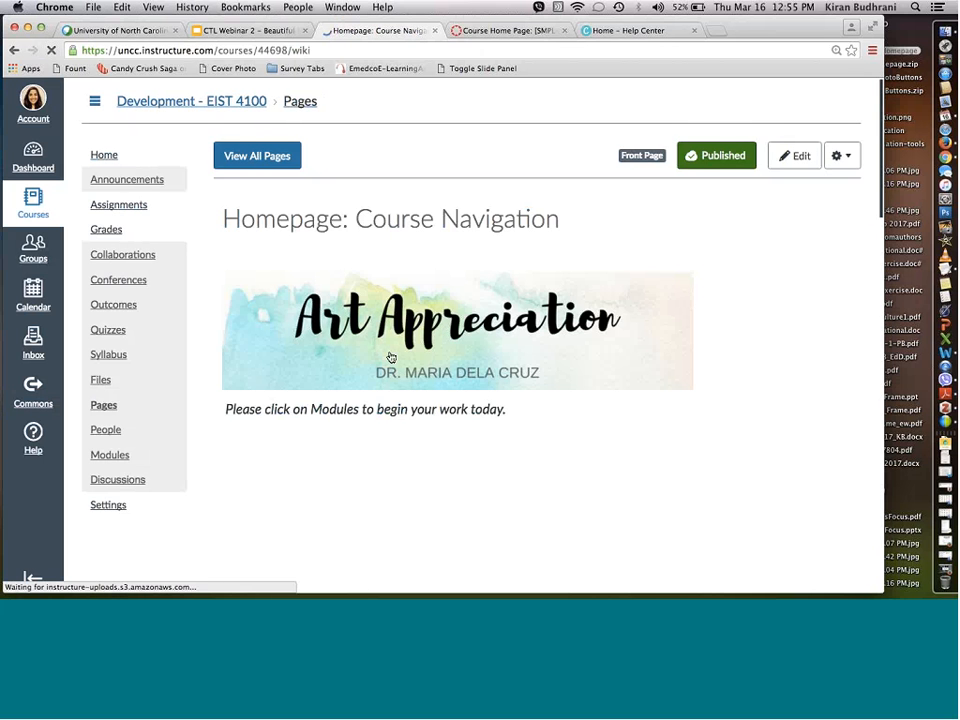
{"action": "scroll", "coordinate": [700, 190], "scroll_direction": "down", "scroll_amount": 1}
{"action": "left_click", "coordinate": [778, 135]}
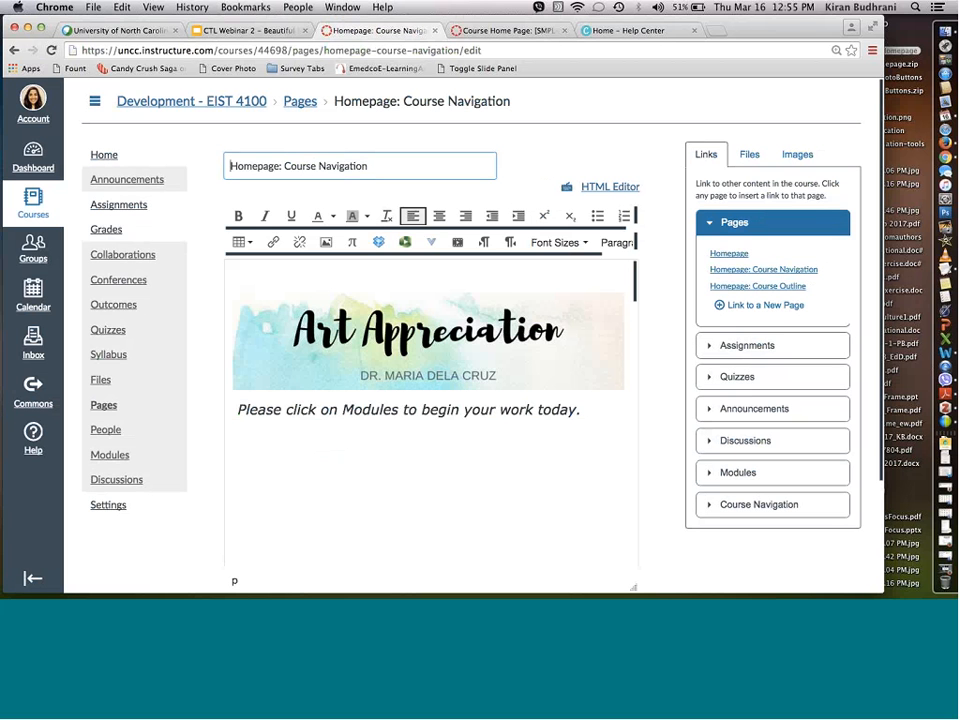
Insert a table with three columns and two rows below the line "Please click on Modules to begin your work today.".
{"action": "left_click", "coordinate": [582, 410]}
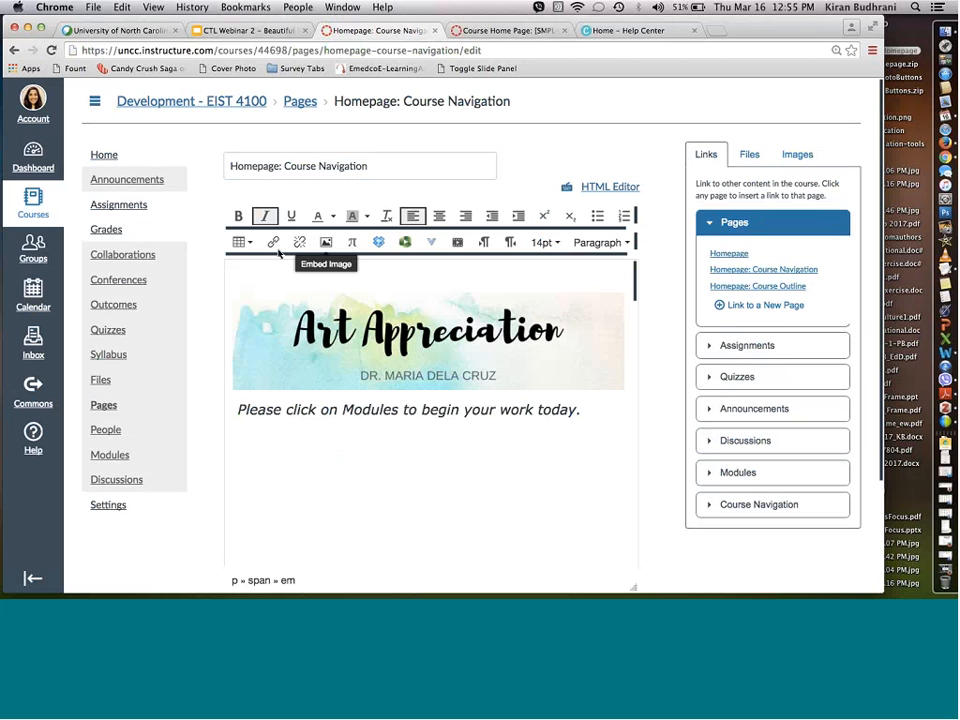
{"action": "left_click", "coordinate": [241, 242]}
{"action": "mouse_move", "coordinate": [253, 270]}
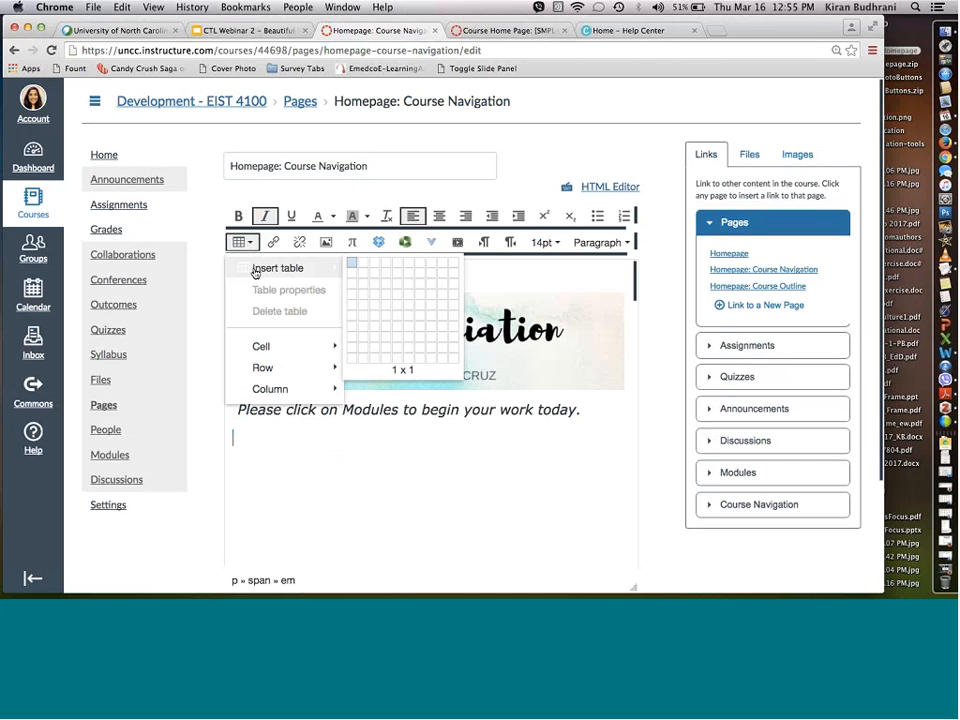
{"action": "left_click", "coordinate": [374, 275]}
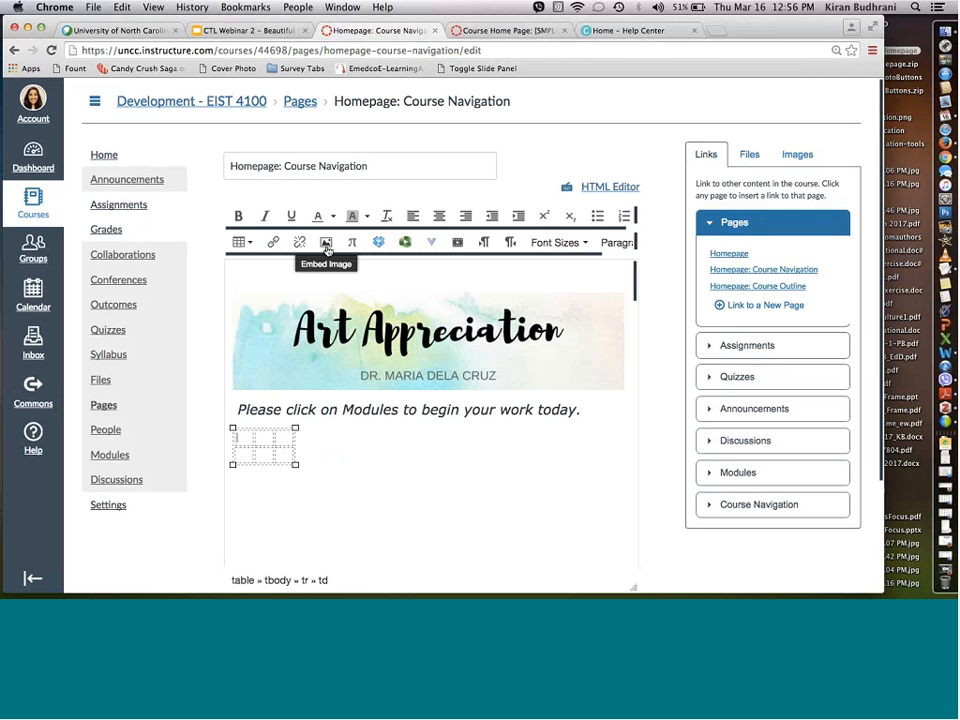
Embed 1.png from the course's Buttons for Homepage folder at 200 x 200 in the table's first cell.
{"action": "left_click", "coordinate": [326, 245]}
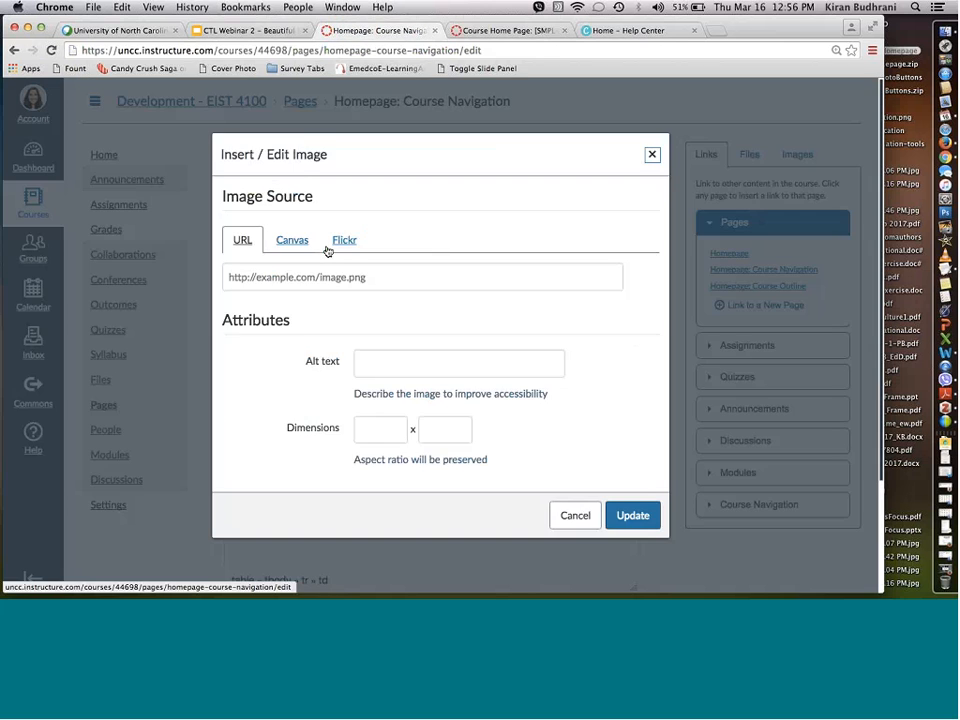
{"action": "left_click", "coordinate": [294, 249]}
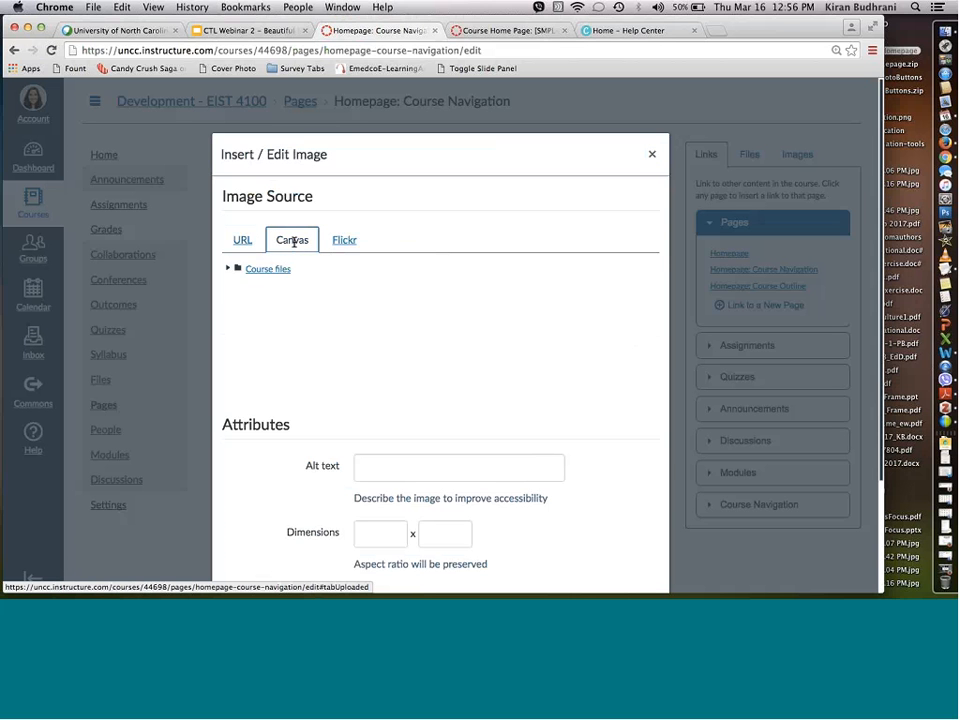
{"action": "left_click", "coordinate": [239, 271]}
{"action": "left_click", "coordinate": [270, 285]}
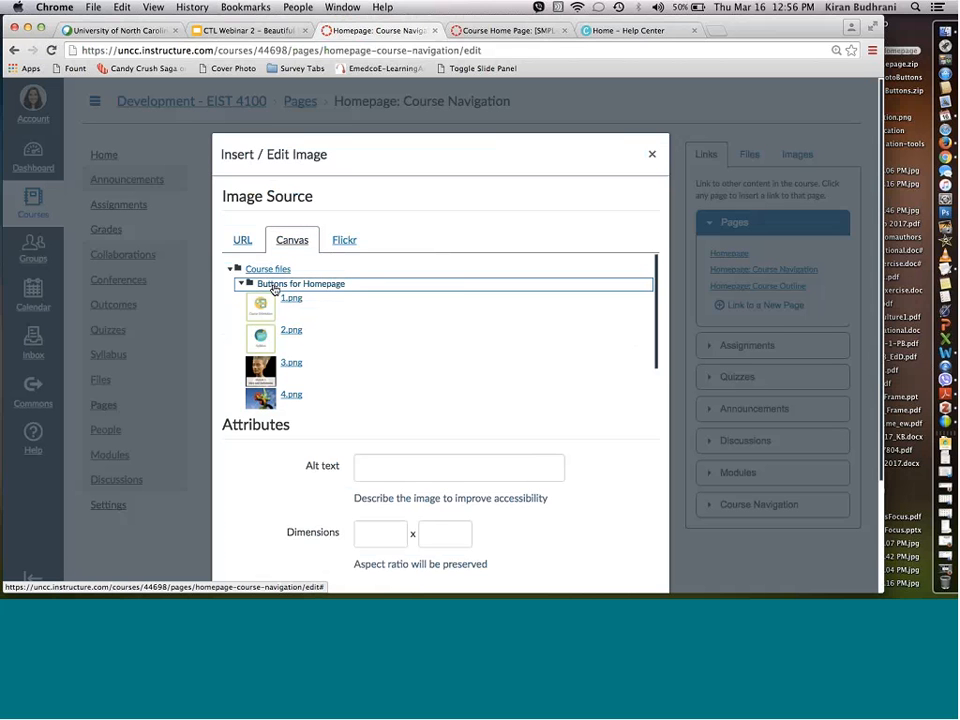
{"action": "left_click", "coordinate": [257, 316]}
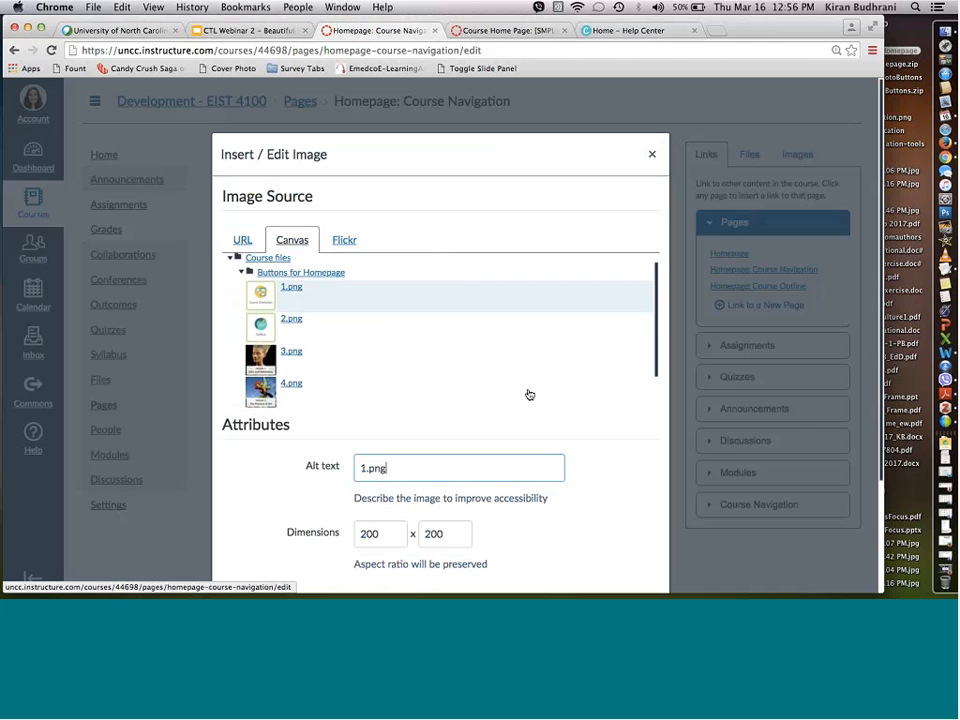
{"action": "scroll", "coordinate": [520, 230], "scroll_direction": "down", "scroll_amount": 2}
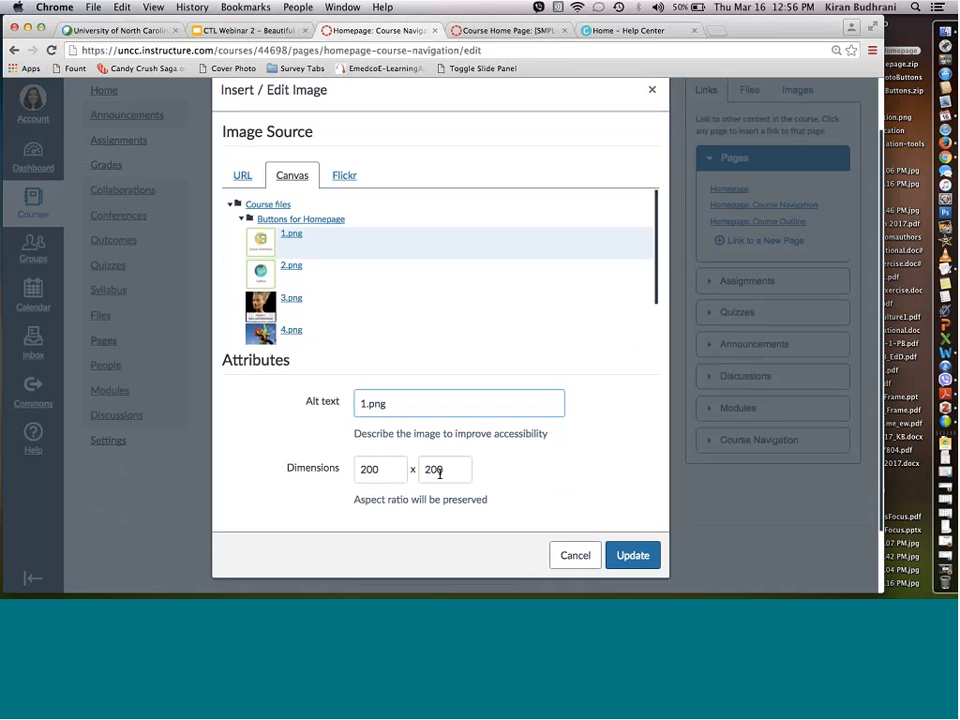
{"action": "key", "text": "Return"}
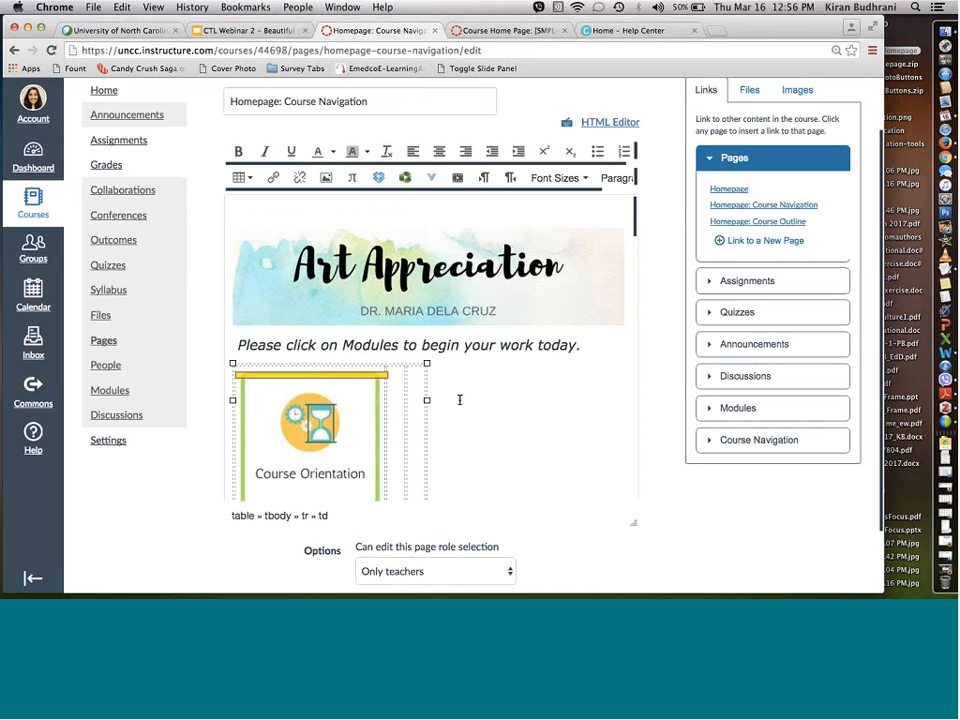
Embed 2.png from the Buttons for Homepage folder in the second cell of the table's first row.
{"action": "scroll", "coordinate": [460, 399], "scroll_direction": "down", "scroll_amount": 1}
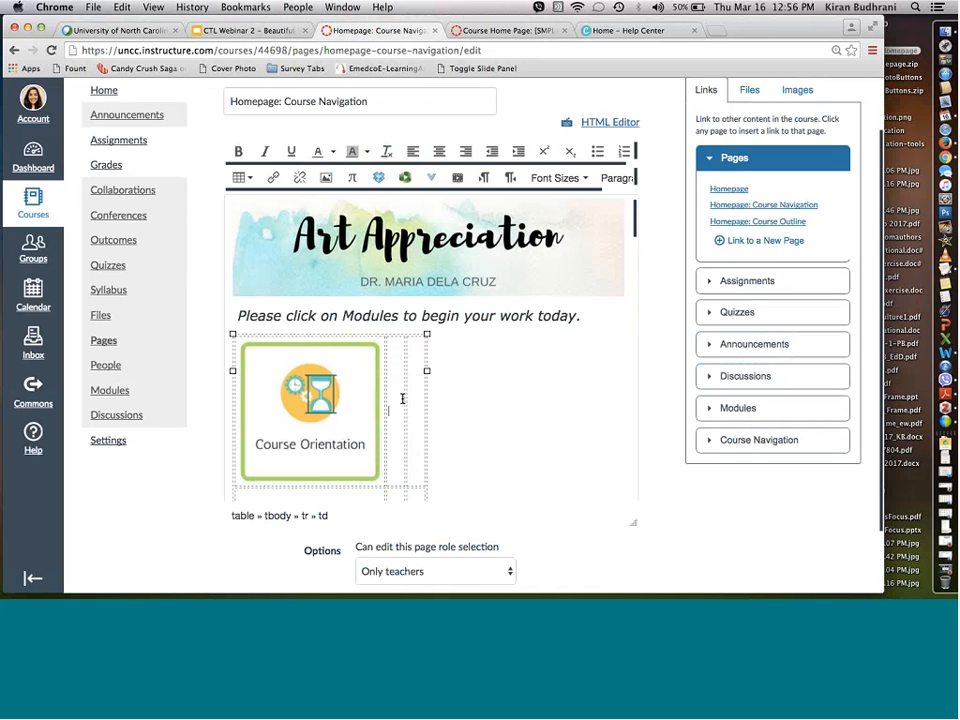
{"action": "left_click", "coordinate": [326, 177]}
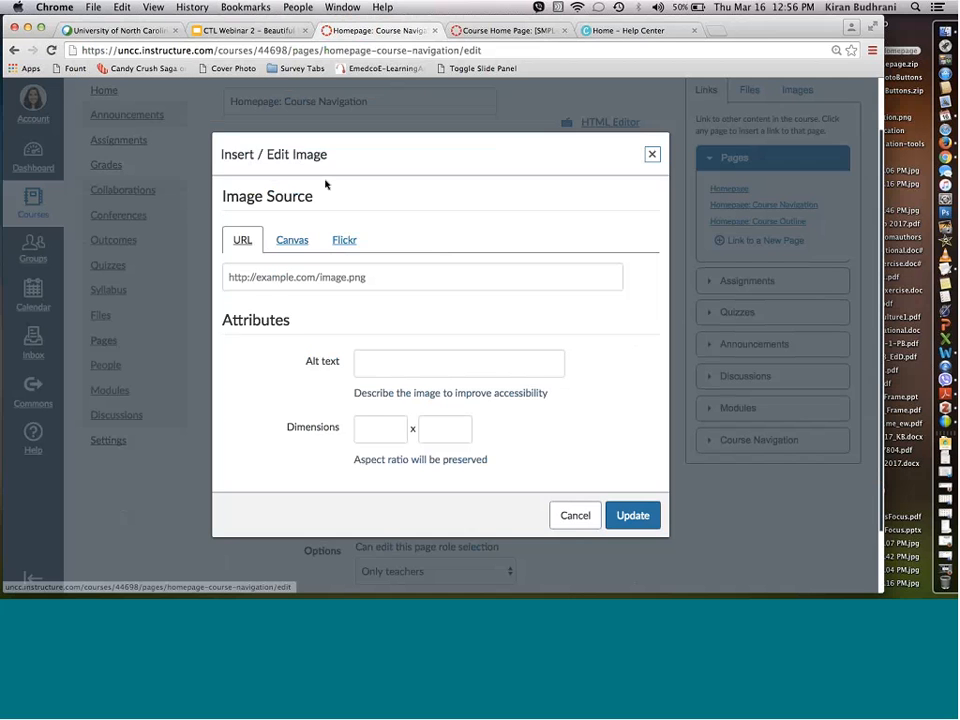
{"action": "left_click", "coordinate": [294, 241]}
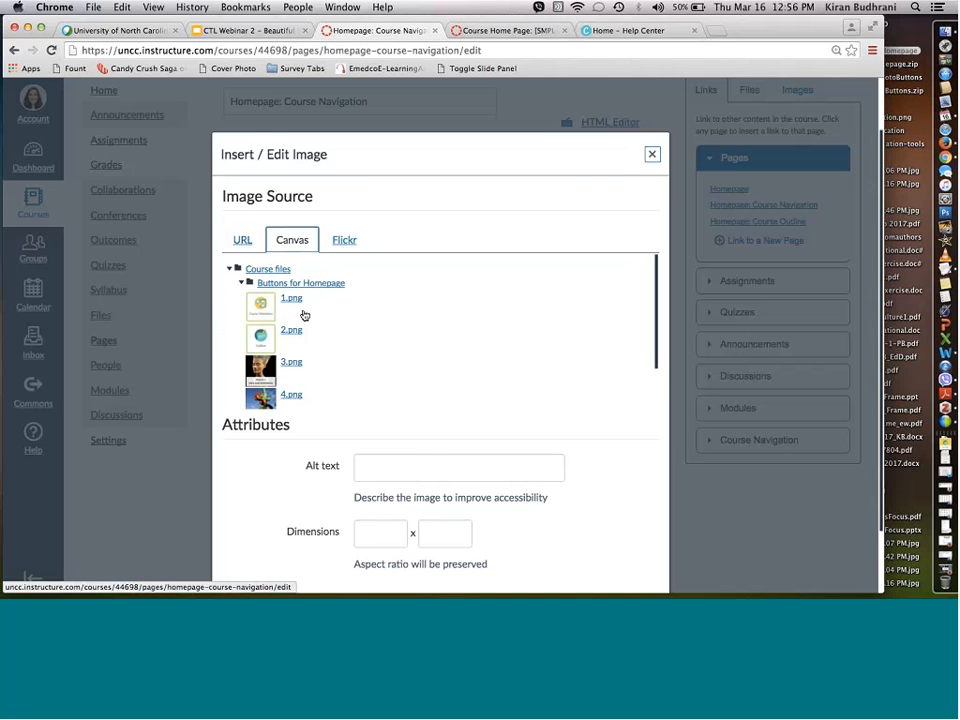
{"action": "left_click", "coordinate": [288, 332]}
{"action": "left_click", "coordinate": [632, 570]}
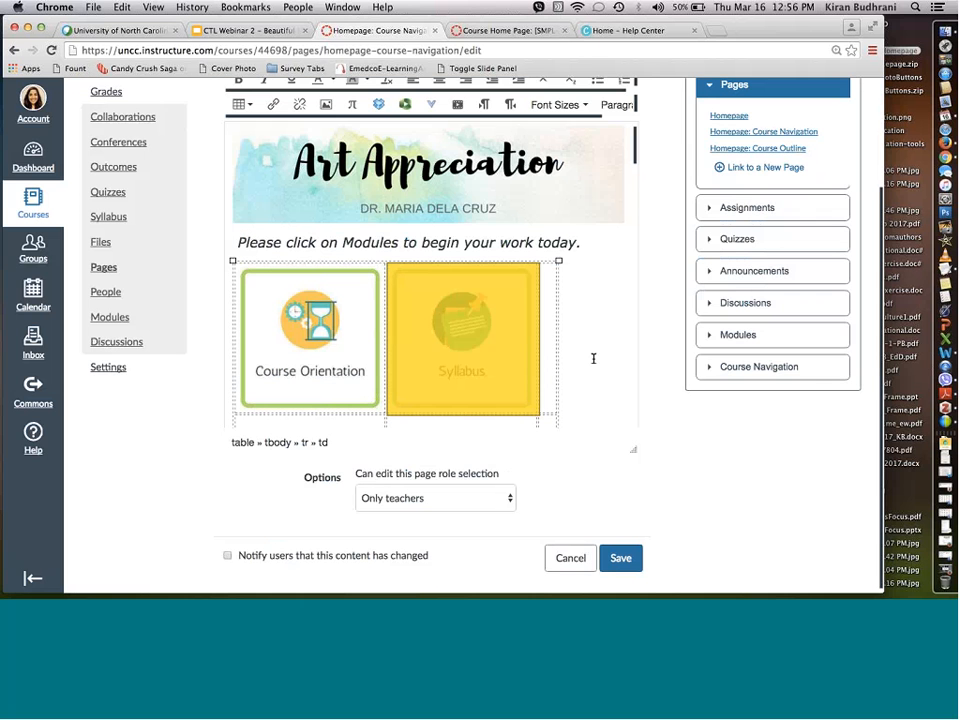
Embed 3.png from the Buttons for Homepage folder at 200 x 200 in the first cell of the table's second row.
{"action": "left_click", "coordinate": [541, 343]}
{"action": "scroll", "coordinate": [541, 344], "scroll_direction": "down", "scroll_amount": 1}
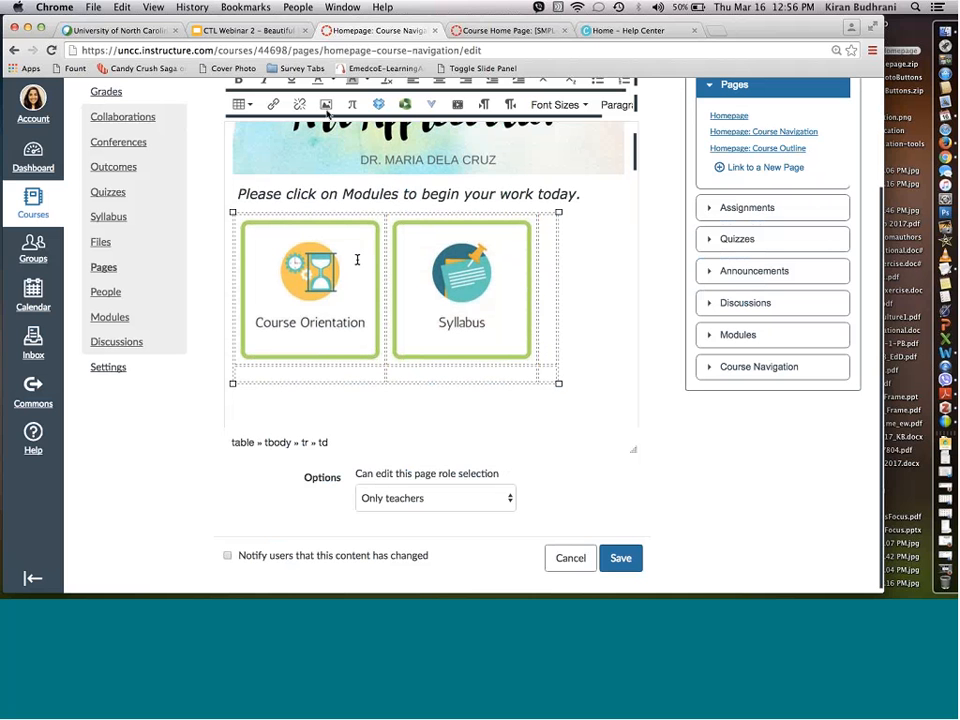
{"action": "left_click", "coordinate": [326, 104]}
{"action": "left_click", "coordinate": [296, 241]}
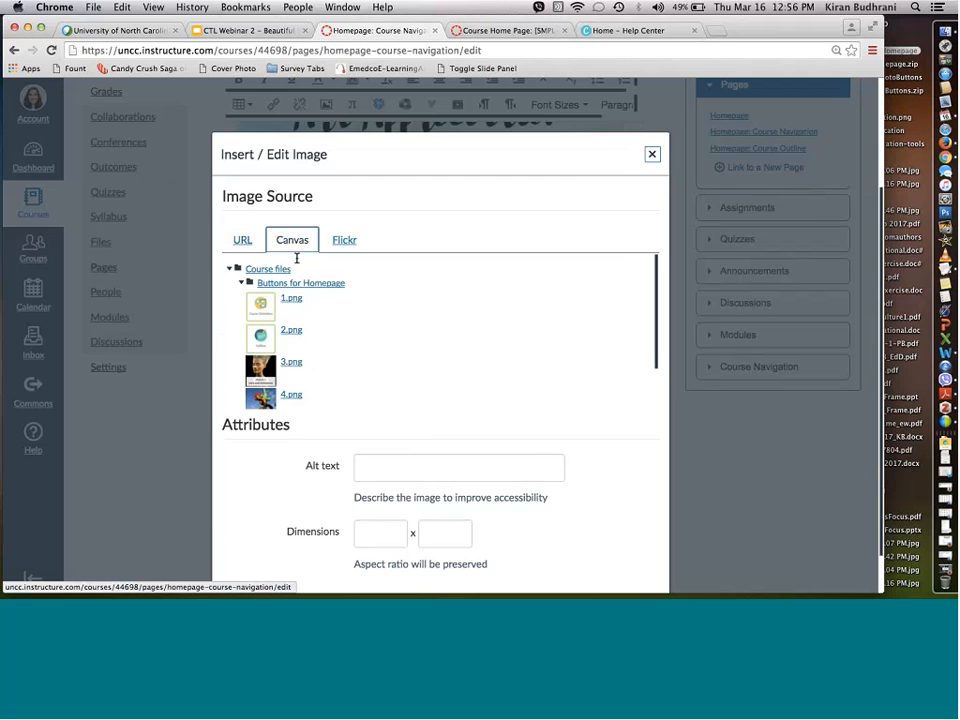
{"action": "left_click", "coordinate": [291, 327]}
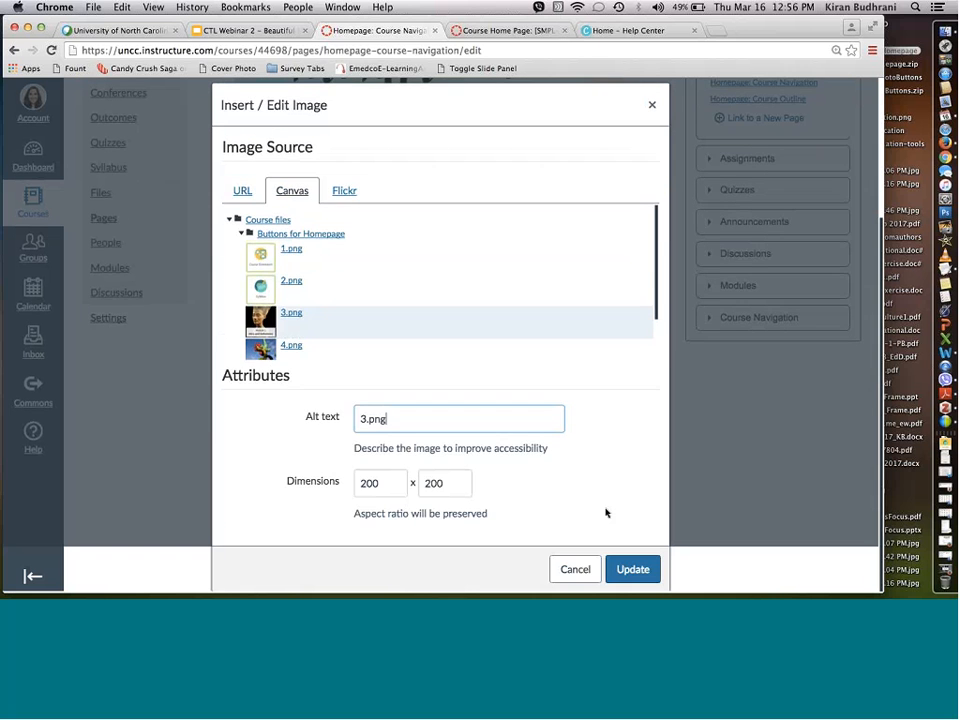
{"action": "left_click", "coordinate": [632, 569]}
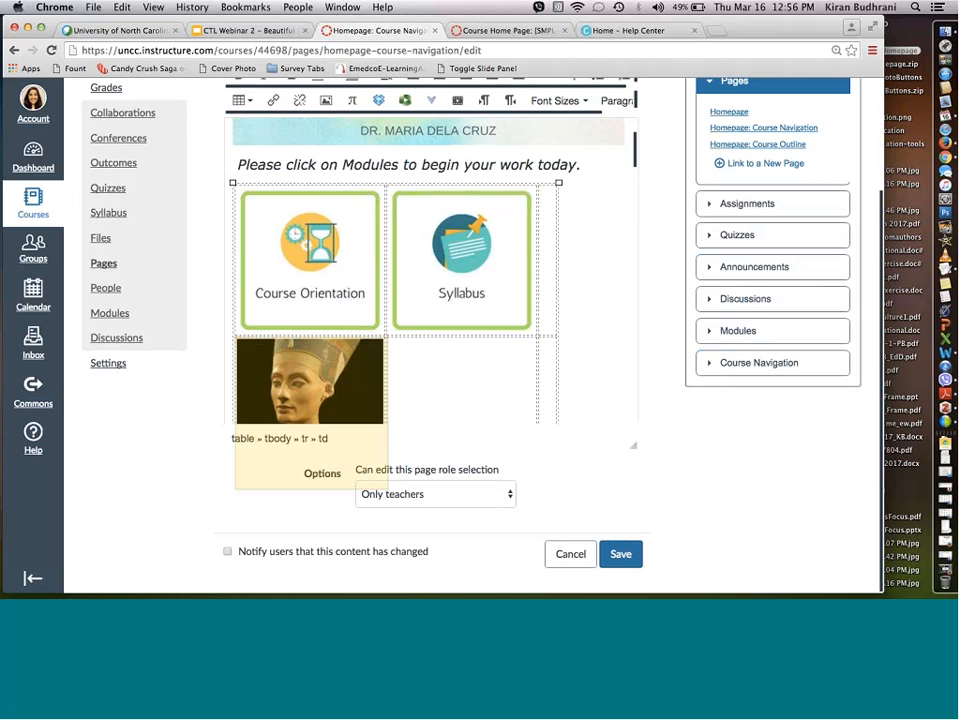
Embed 4.png from the Buttons for Homepage folder at 200 x 200 in the second cell of the table's second row.
{"action": "left_click", "coordinate": [326, 100]}
{"action": "left_click", "coordinate": [305, 247]}
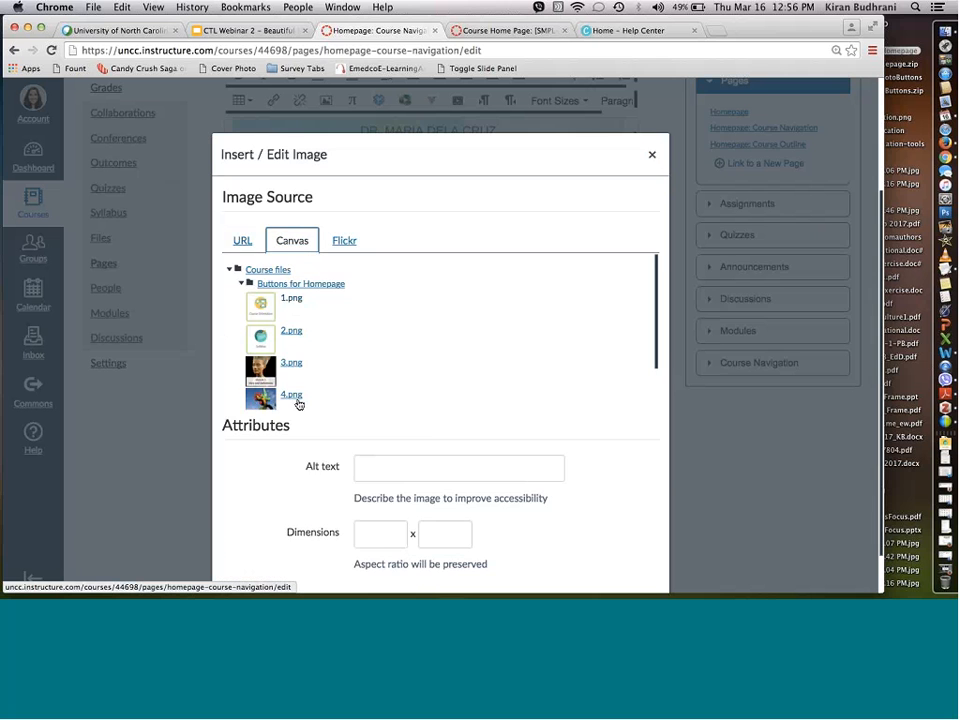
{"action": "left_click", "coordinate": [298, 400]}
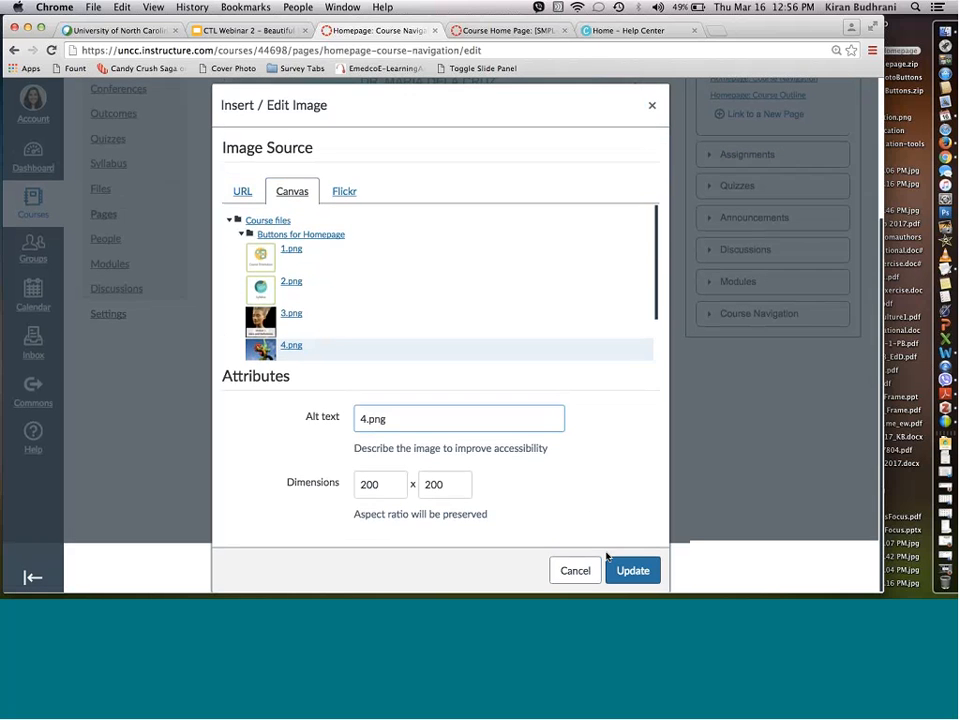
{"action": "left_click", "coordinate": [614, 568]}
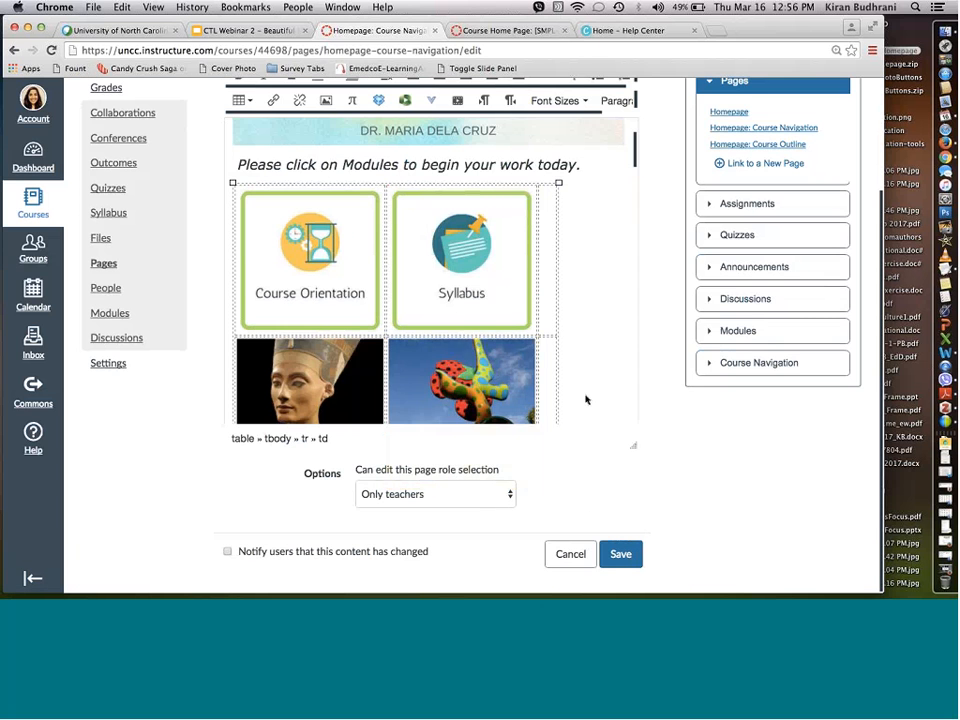
Save the Homepage: Course Navigation page with the four embedded table buttons.
{"action": "scroll", "coordinate": [585, 397], "scroll_direction": "up", "scroll_amount": 2}
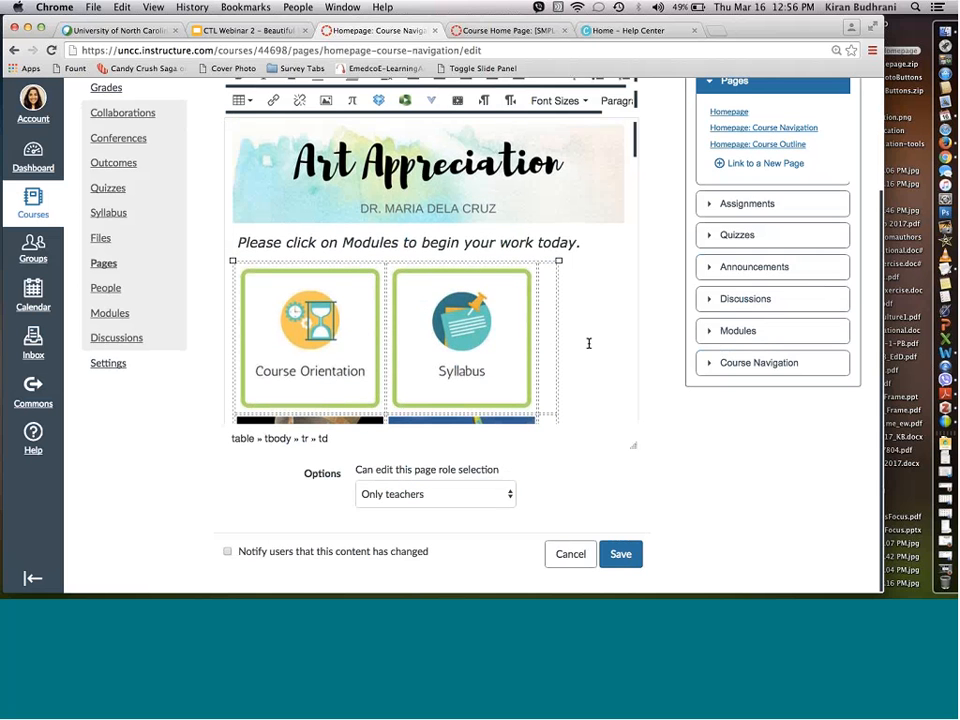
{"action": "left_click", "coordinate": [623, 557]}
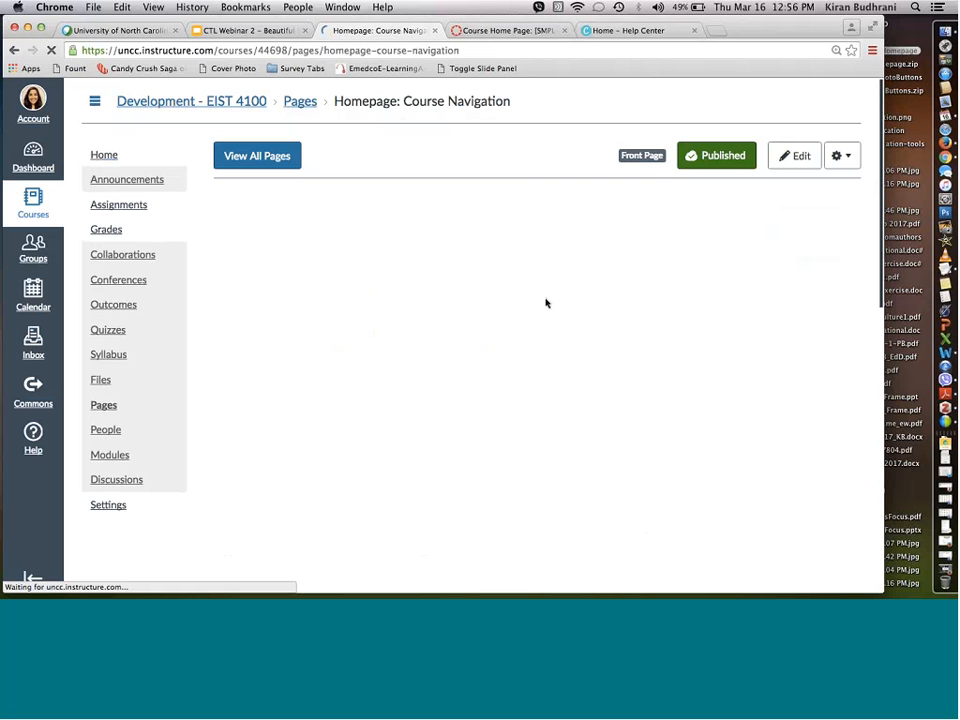
Review the saved homepage, examining the new button table and the sample navigation and module button designs further down the page.
{"action": "scroll", "coordinate": [547, 335], "scroll_direction": "down", "scroll_amount": 3}
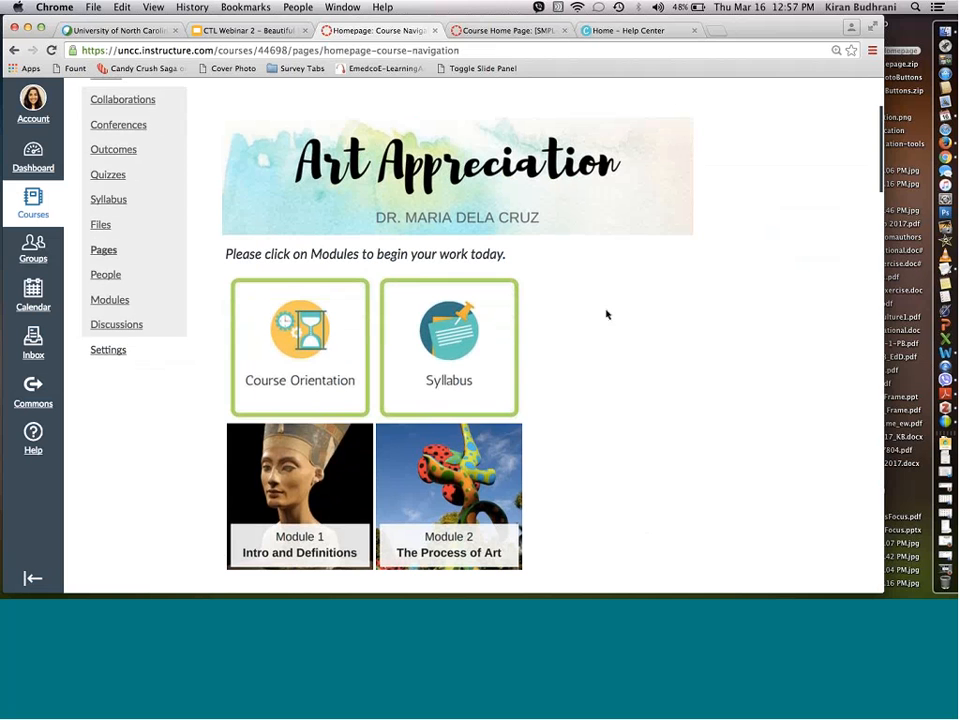
{"action": "scroll", "coordinate": [606, 314], "scroll_direction": "down", "scroll_amount": 2}
{"action": "scroll", "coordinate": [606, 314], "scroll_direction": "down", "scroll_amount": 2}
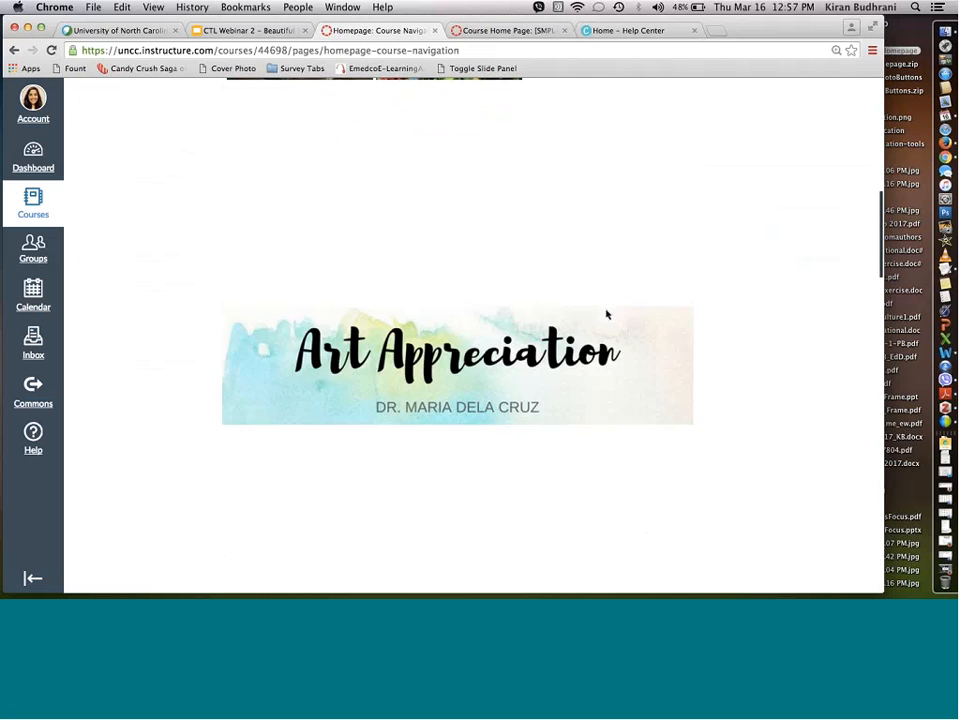
{"action": "scroll", "coordinate": [606, 314], "scroll_direction": "down", "scroll_amount": 3}
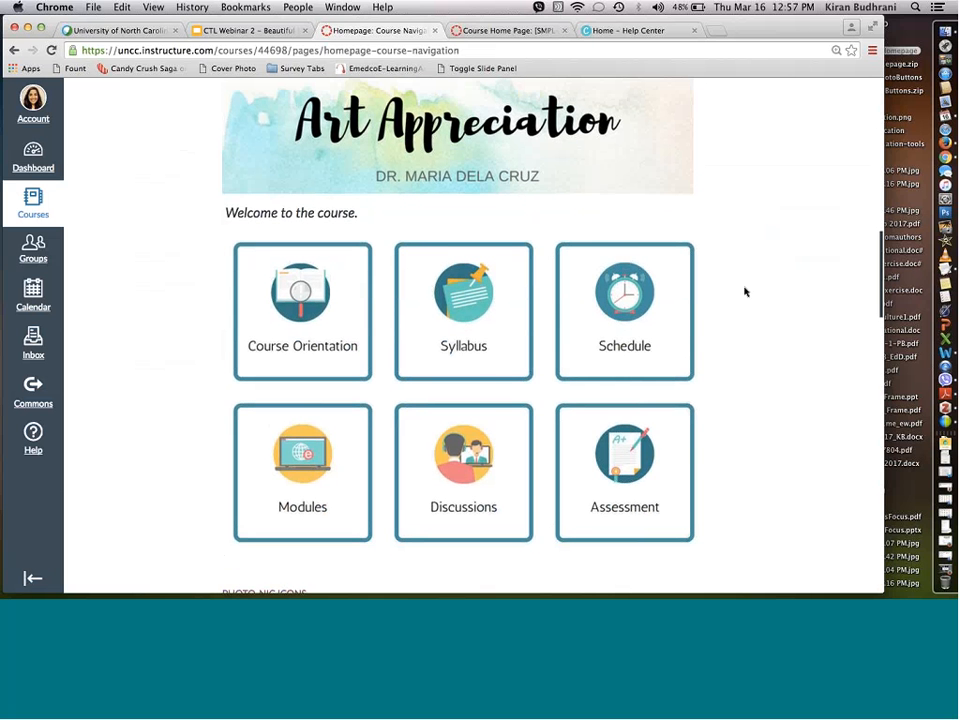
{"action": "scroll", "coordinate": [745, 292], "scroll_direction": "down", "scroll_amount": 2}
{"action": "scroll", "coordinate": [745, 292], "scroll_direction": "down", "scroll_amount": 10}
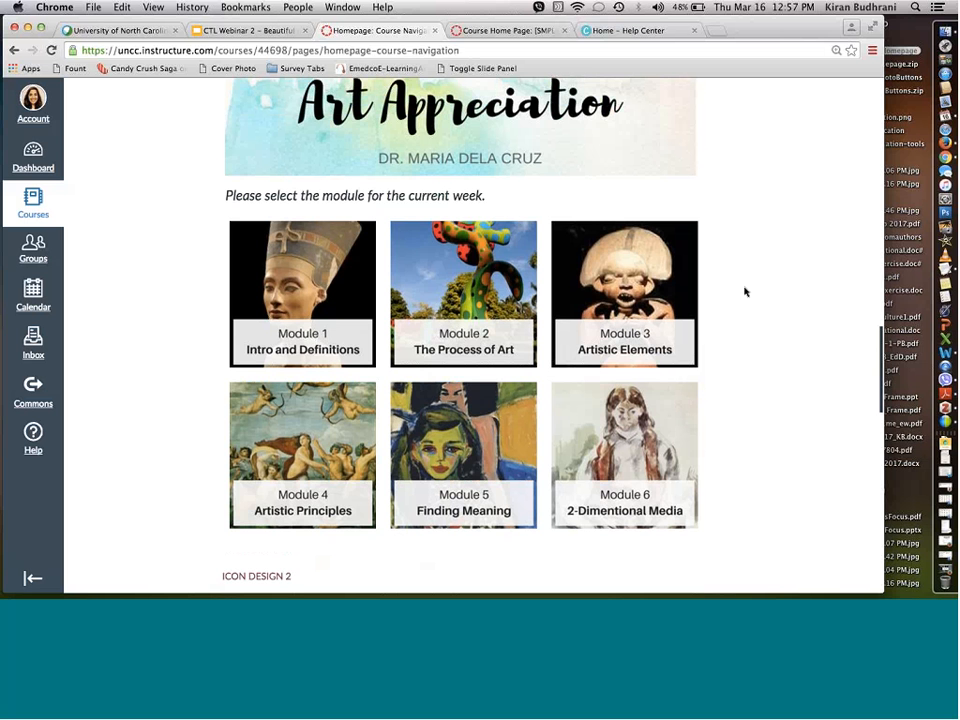
{"action": "scroll", "coordinate": [745, 292], "scroll_direction": "down", "scroll_amount": 10}
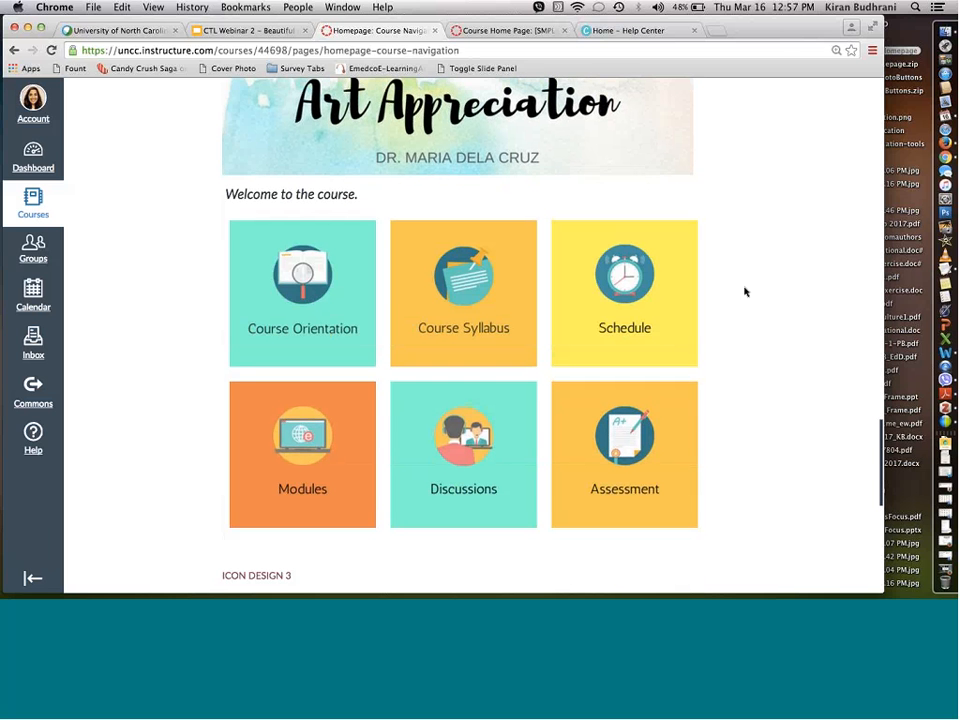
{"action": "scroll", "coordinate": [745, 292], "scroll_direction": "down", "scroll_amount": 5}
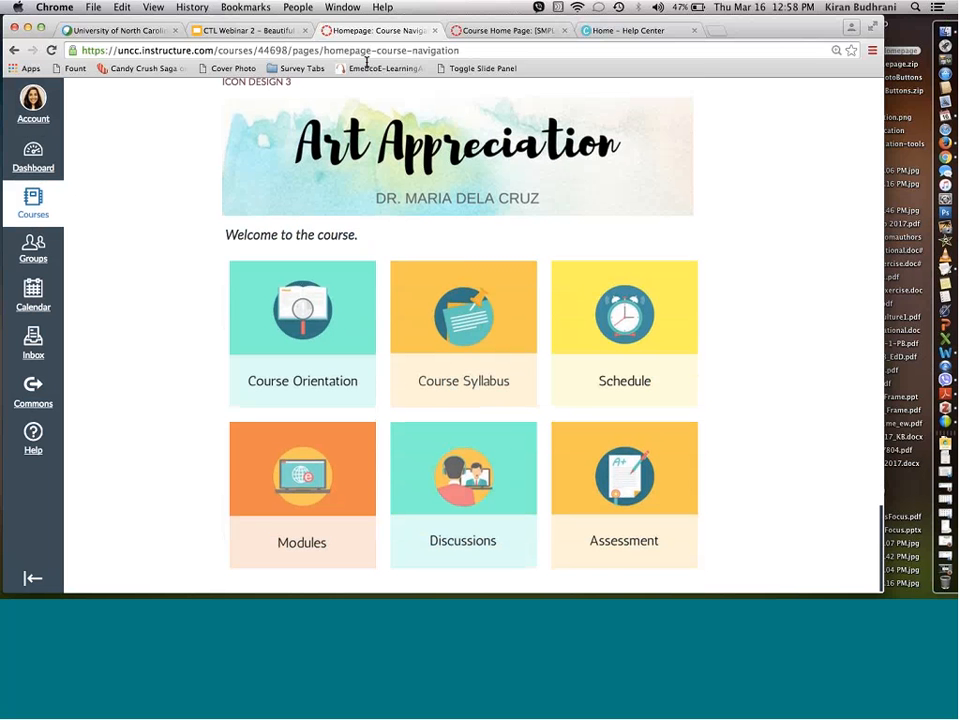
{"action": "scroll", "coordinate": [601, 194], "scroll_direction": "up", "scroll_amount": 15}
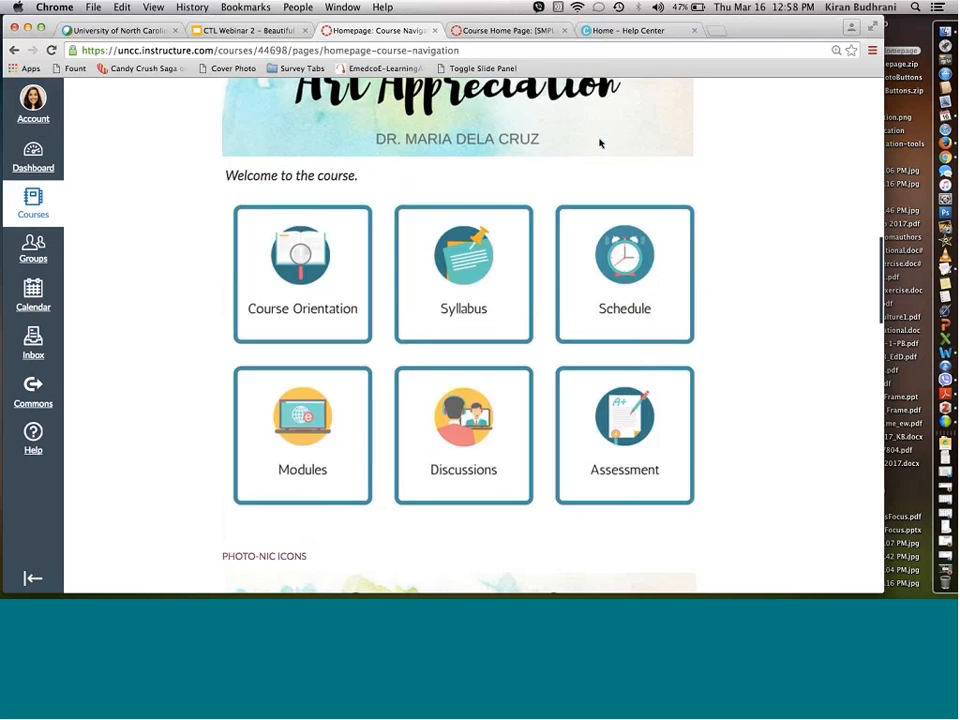
{"action": "scroll", "coordinate": [601, 194], "scroll_direction": "up", "scroll_amount": 6}
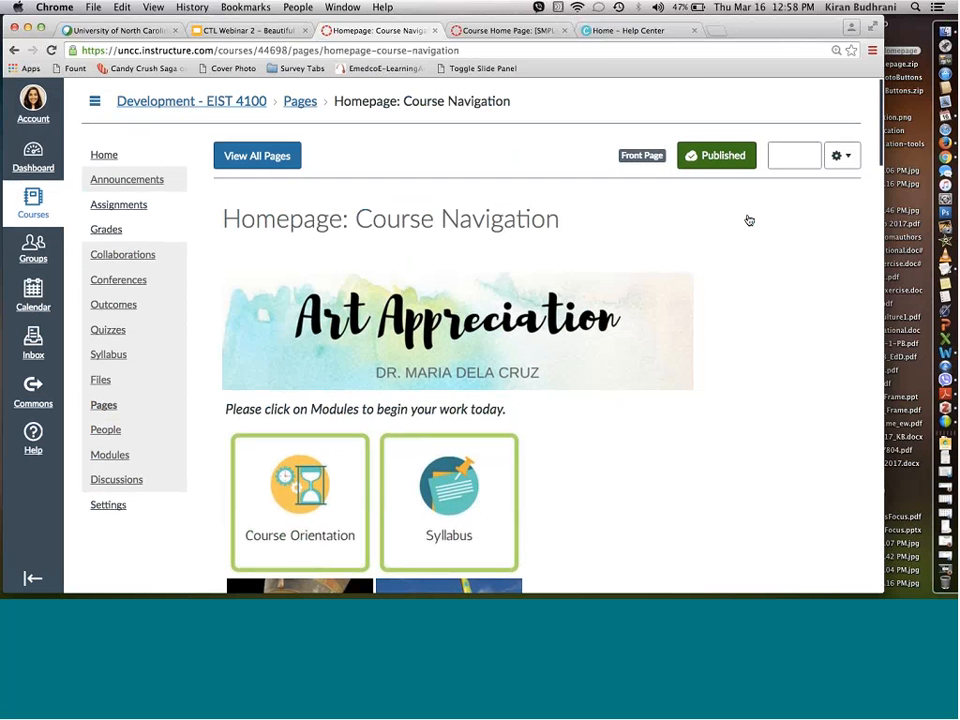
{"action": "left_click", "coordinate": [791, 155]}
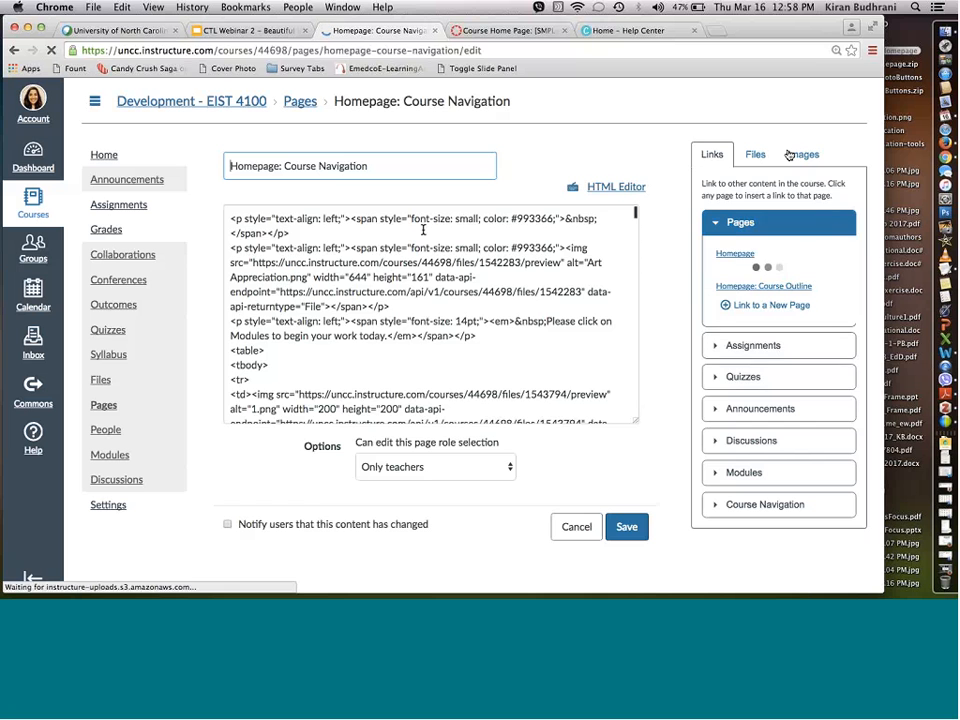
{"action": "scroll", "coordinate": [444, 426], "scroll_direction": "down", "scroll_amount": 2}
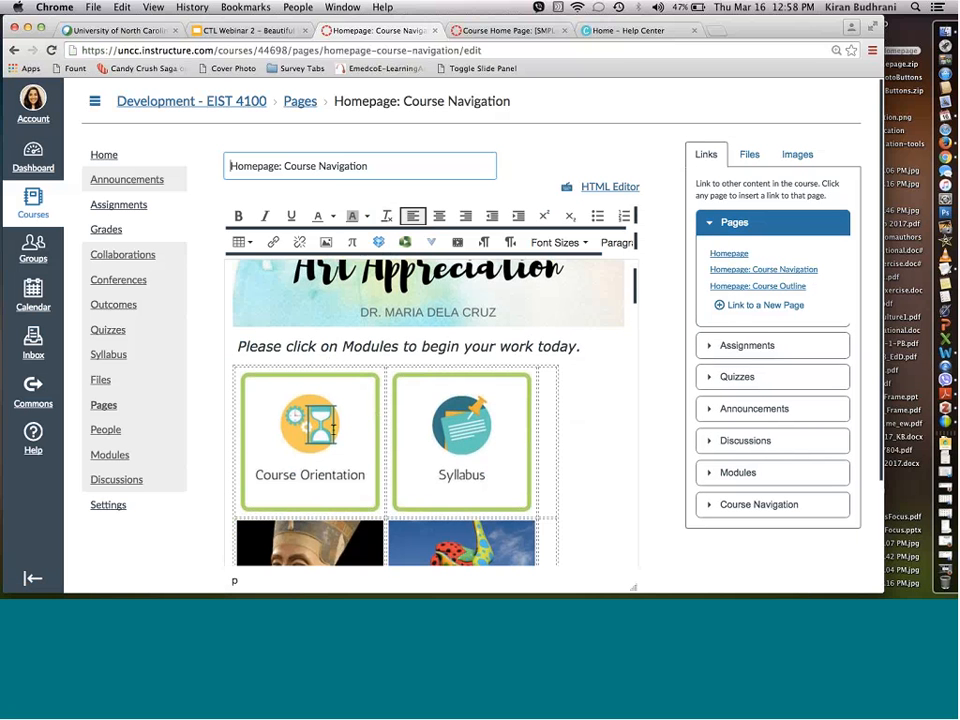
{"action": "left_click", "coordinate": [444, 426]}
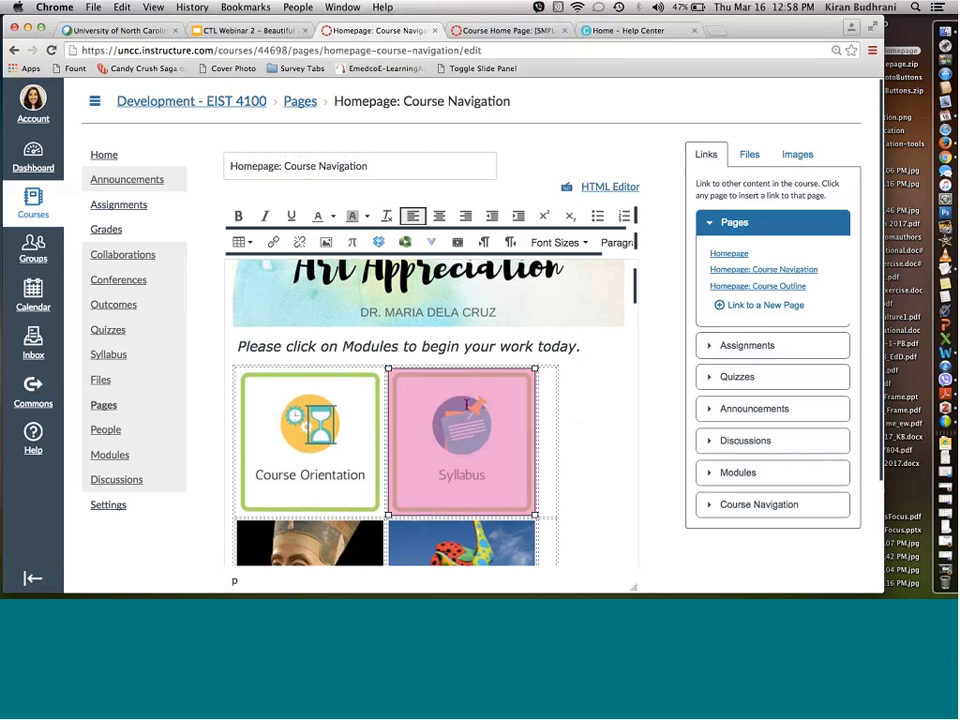
{"action": "left_click", "coordinate": [748, 156]}
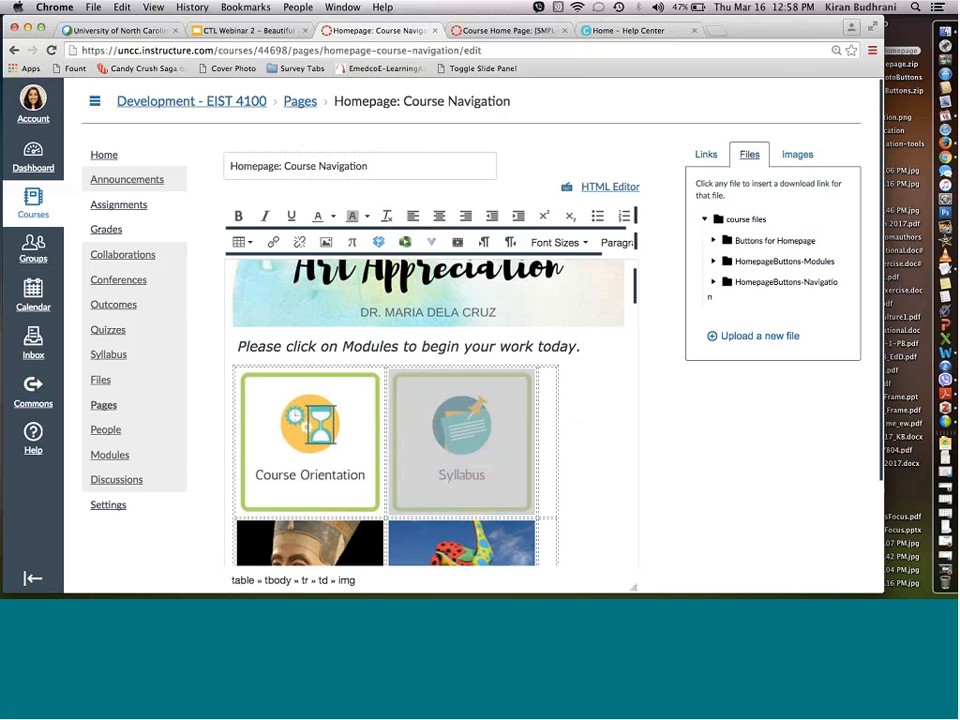
{"action": "scroll", "coordinate": [741, 240], "scroll_direction": "down", "scroll_amount": 3}
{"action": "scroll", "coordinate": [737, 240], "scroll_direction": "up", "scroll_amount": 3}
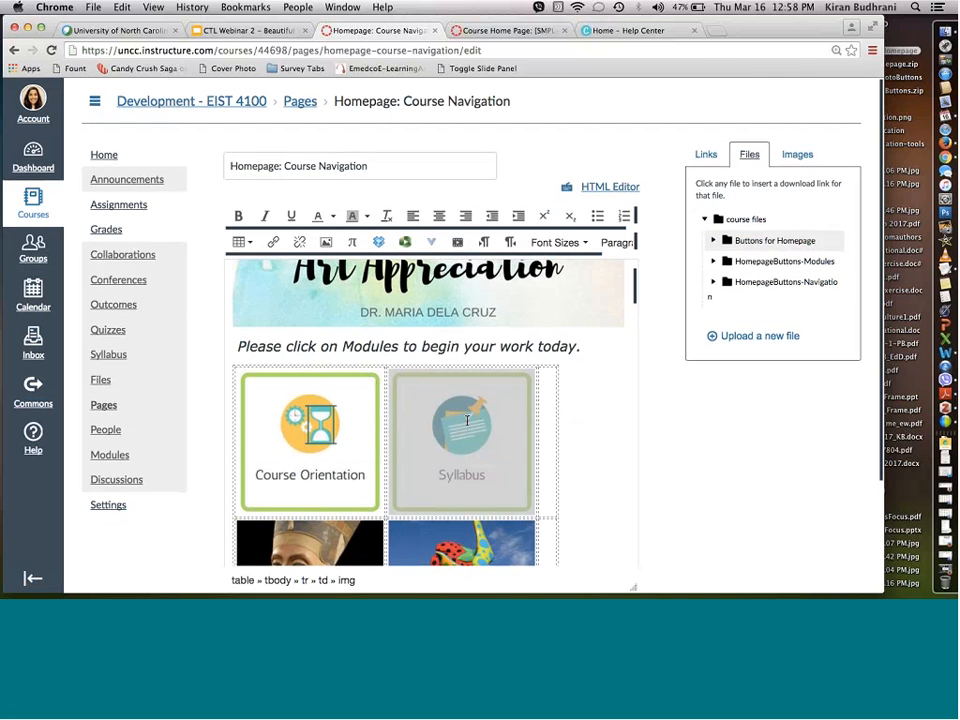
{"action": "left_click", "coordinate": [727, 335]}
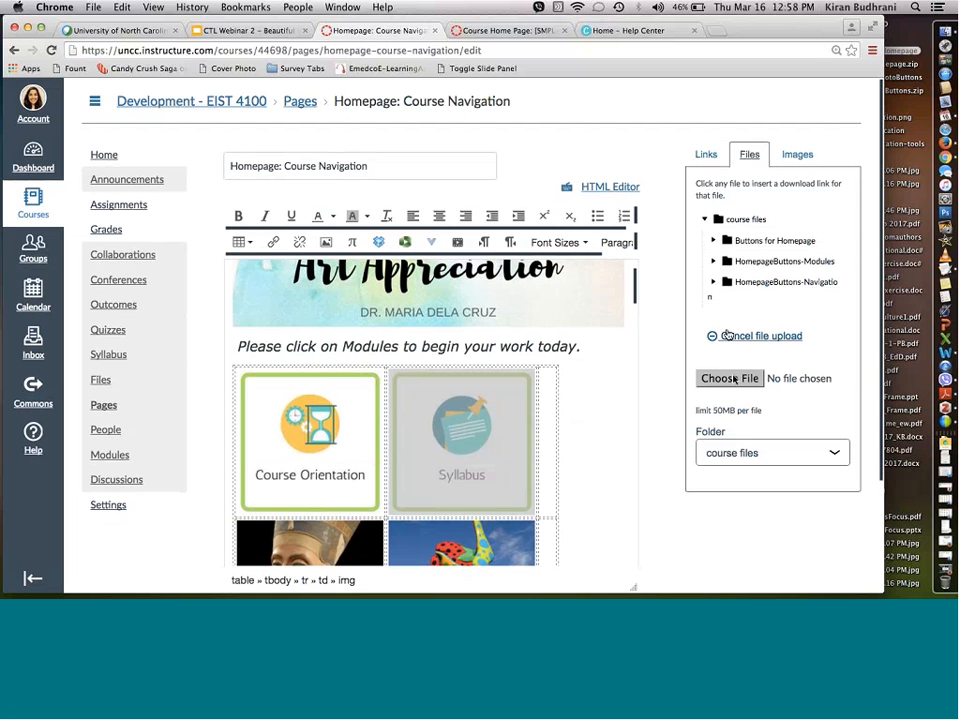
{"action": "left_click", "coordinate": [731, 378]}
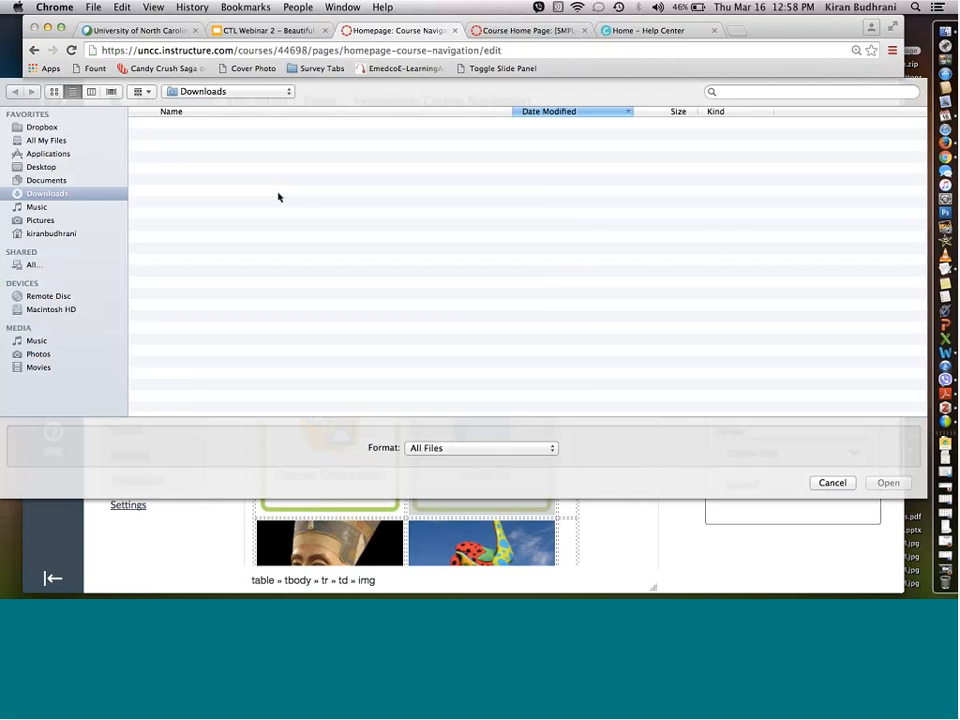
{"action": "scroll", "coordinate": [198, 283], "scroll_direction": "down", "scroll_amount": 15}
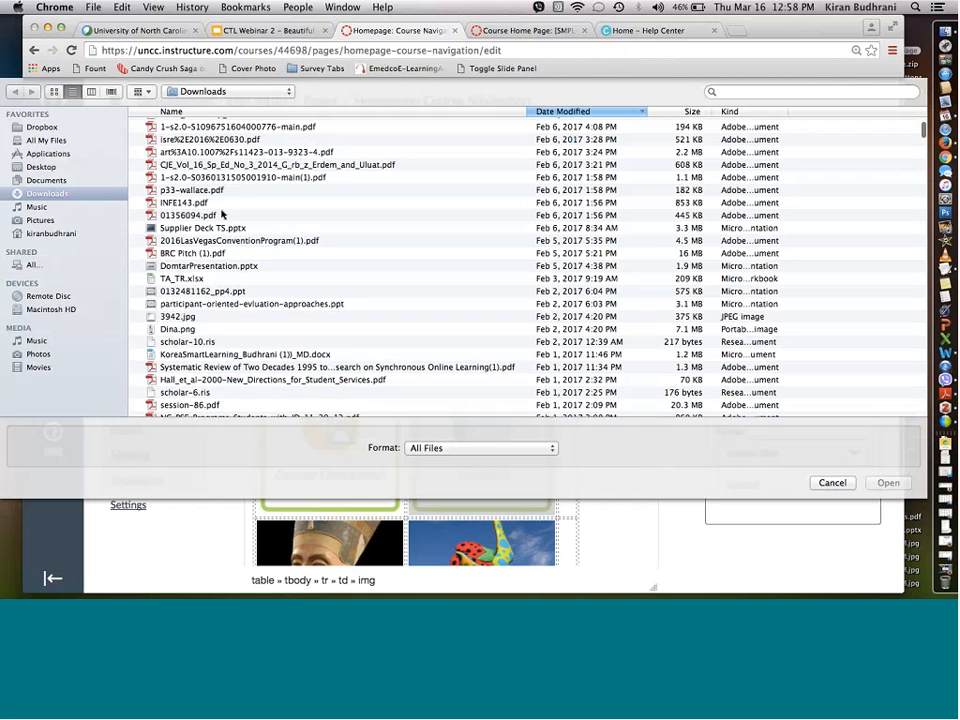
{"action": "left_click", "coordinate": [278, 184]}
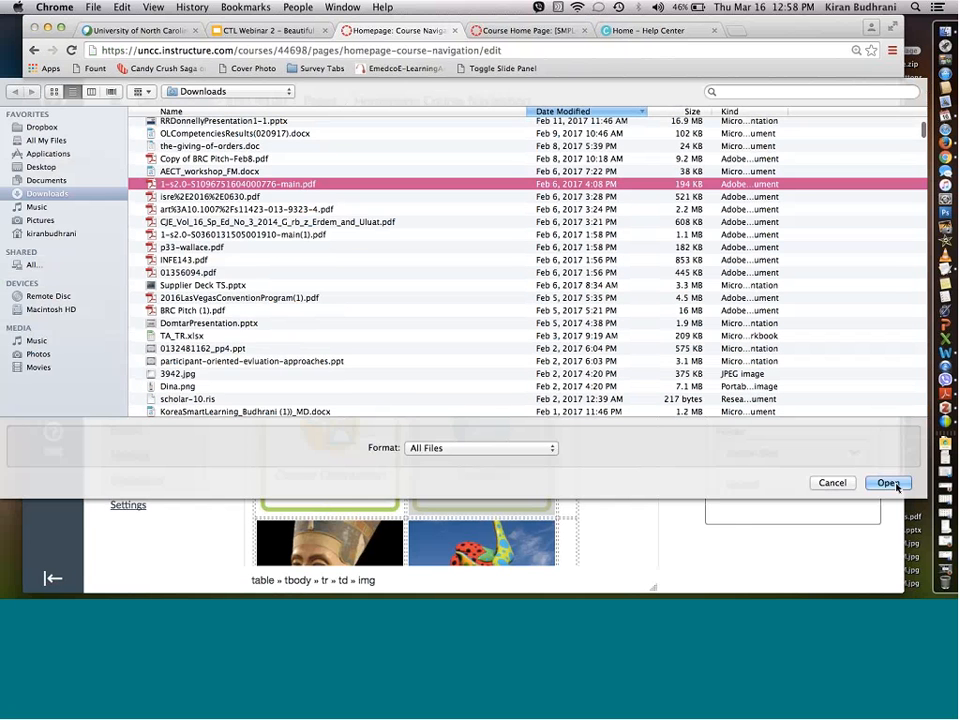
{"action": "key", "text": "Return"}
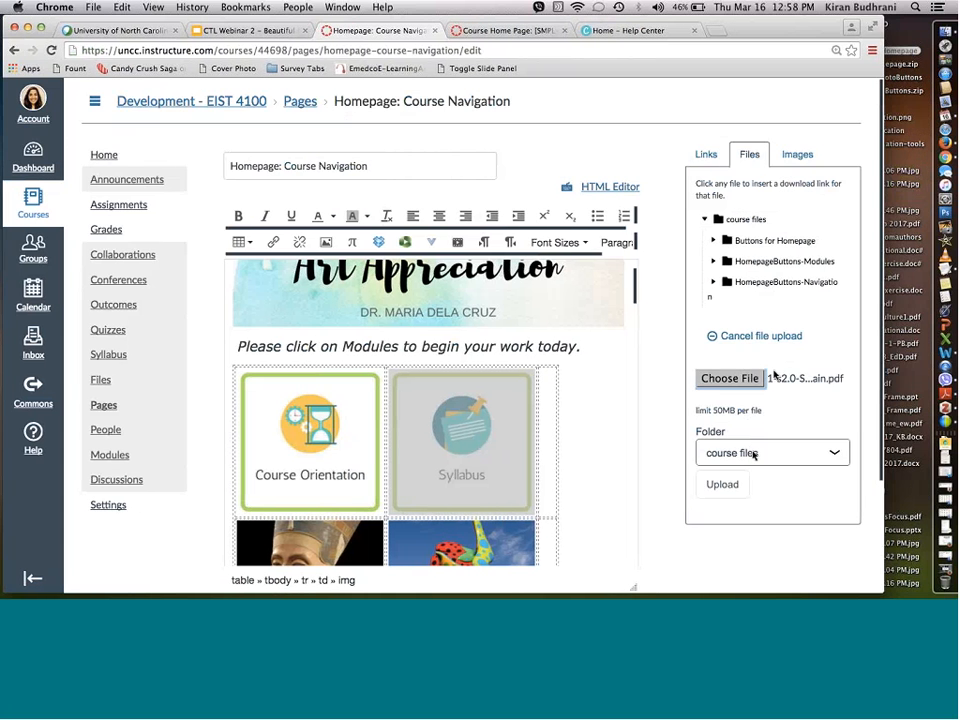
{"action": "left_click", "coordinate": [727, 487]}
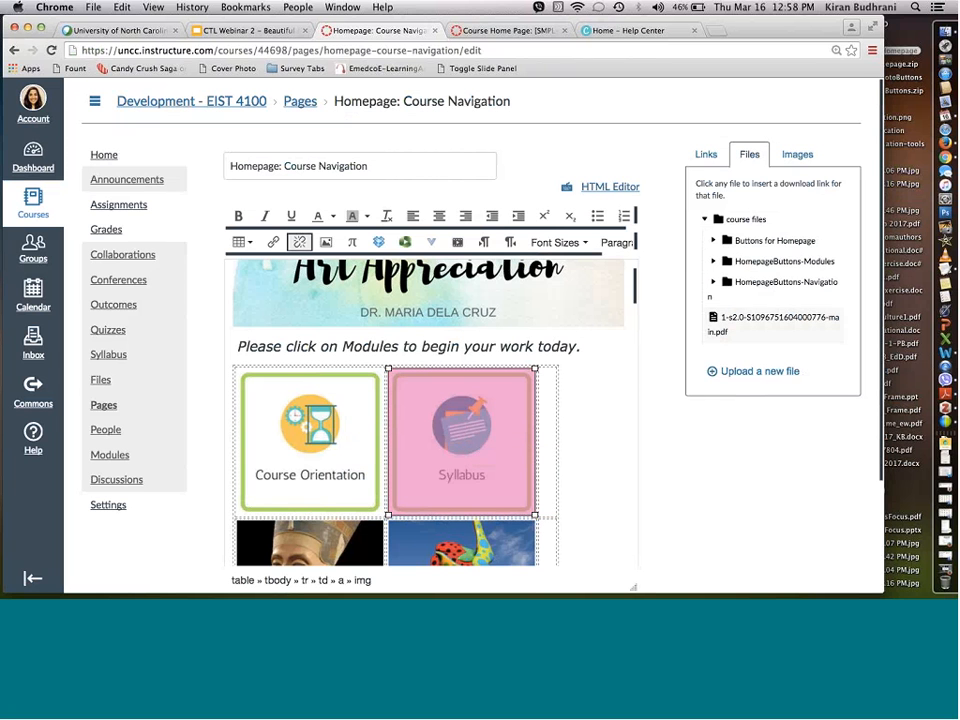
{"action": "left_click", "coordinate": [575, 437]}
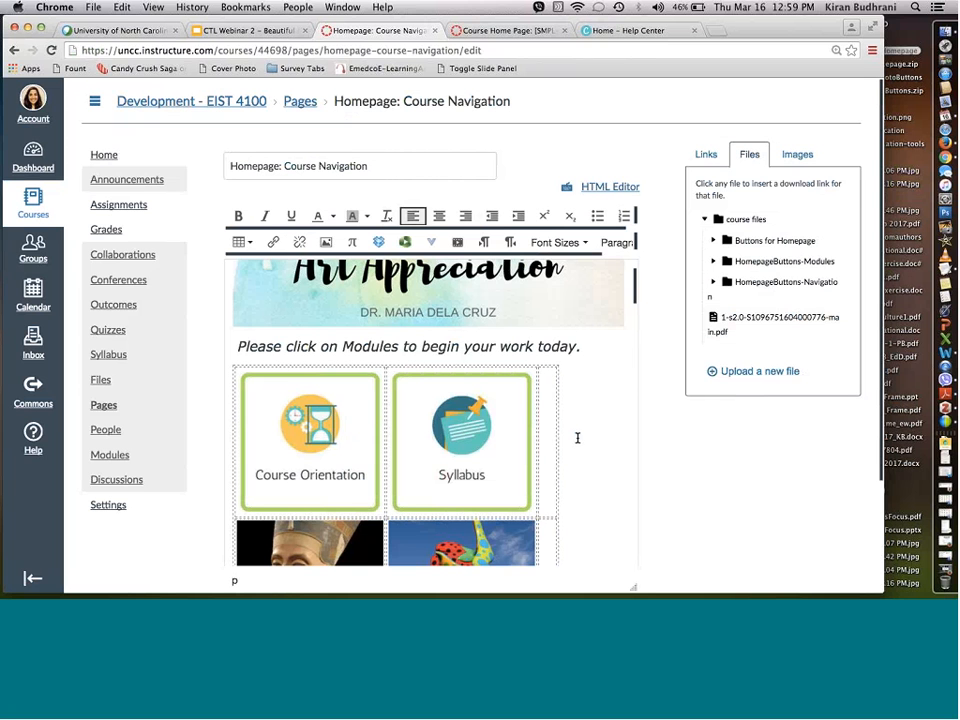